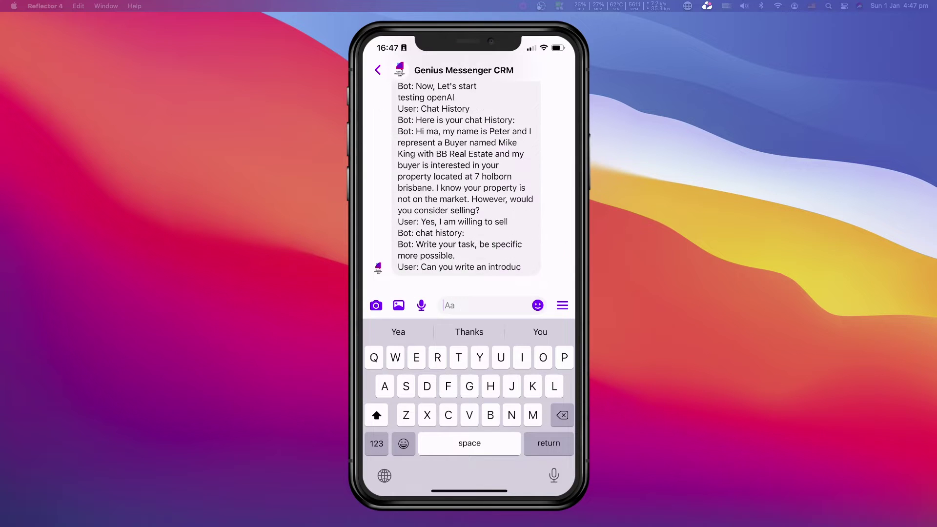
Review the exported chat history messages in the Genius Messenger CRM conversation, including the bot and user lines
scroll(469, 186, "up", 10)
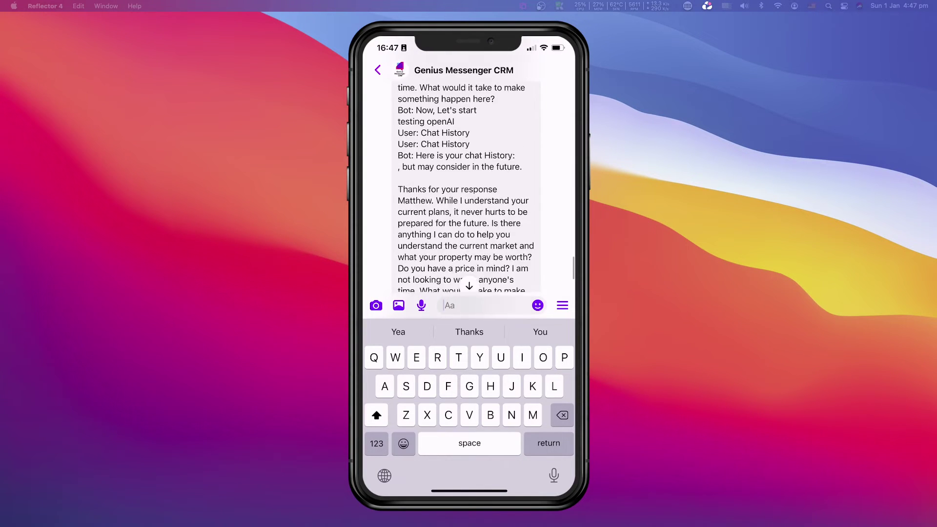
scroll(465, 185, "up", 8)
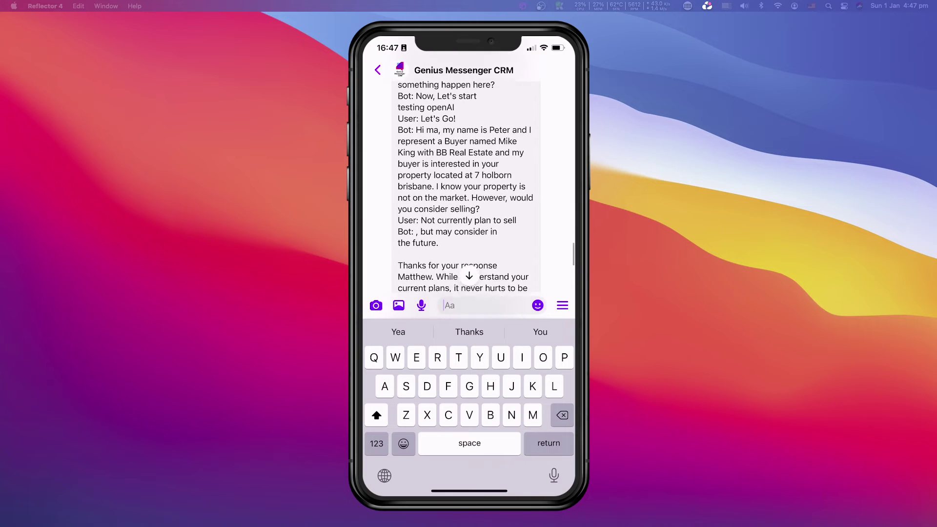
scroll(466, 186, "up", 8)
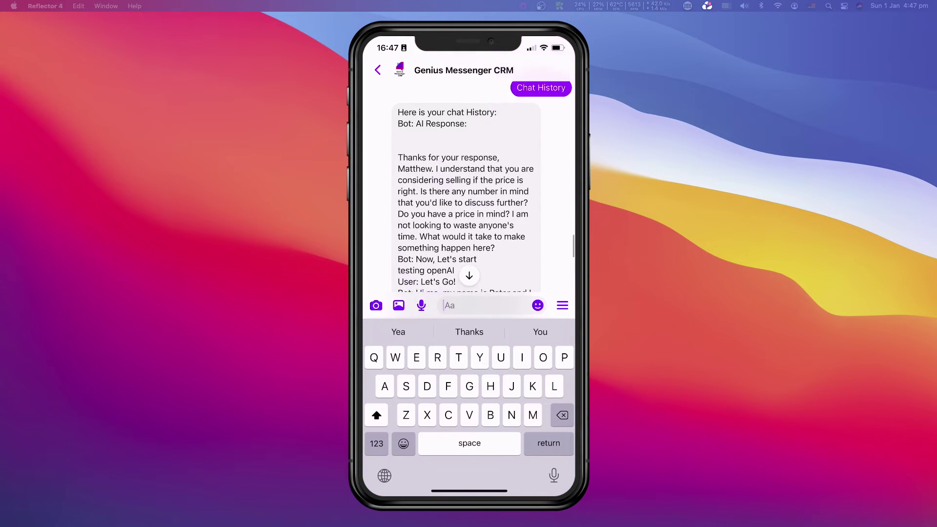
scroll(469, 185, "down", 1)
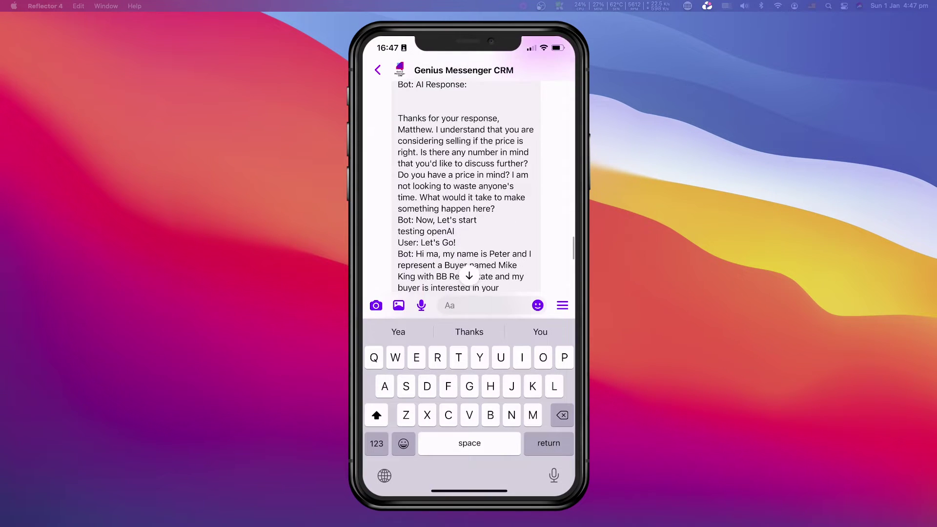
scroll(469, 185, "down", 2)
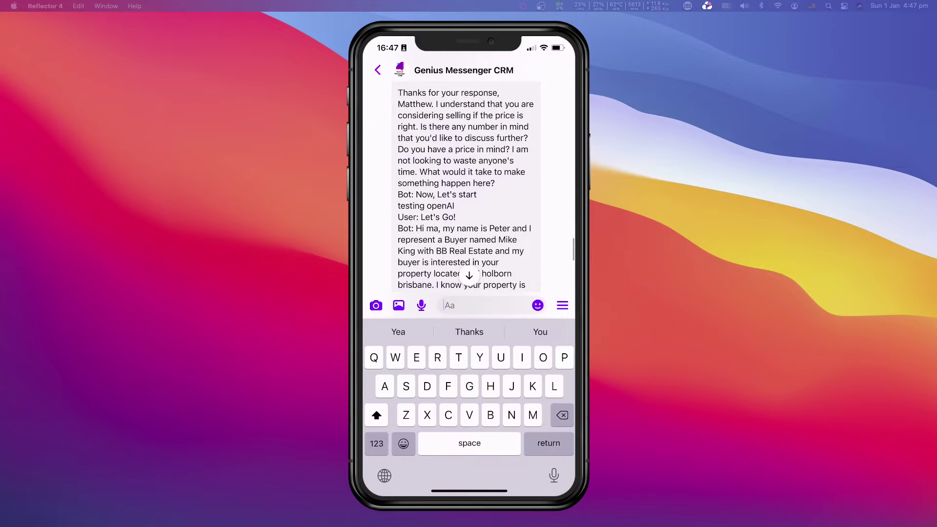
scroll(468, 185, "down", 1)
scroll(468, 186, "down", 1)
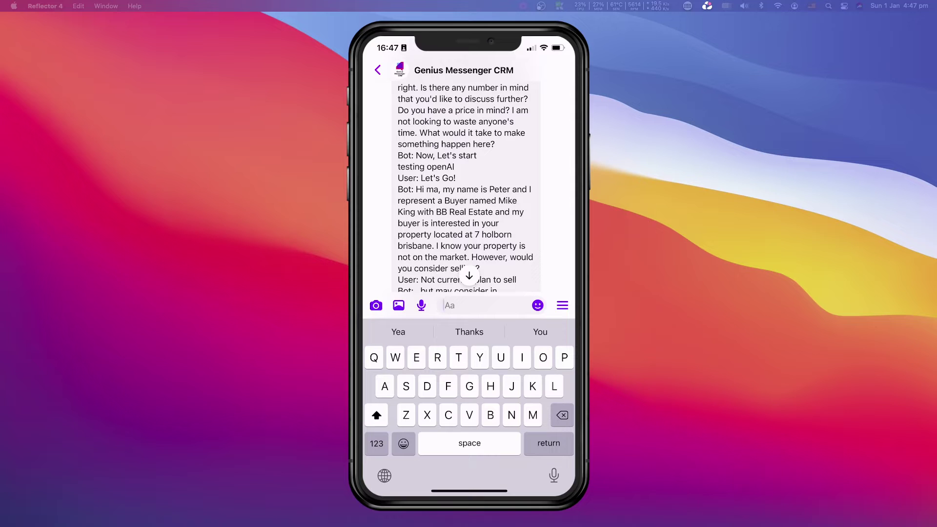
scroll(468, 185, "down", 2)
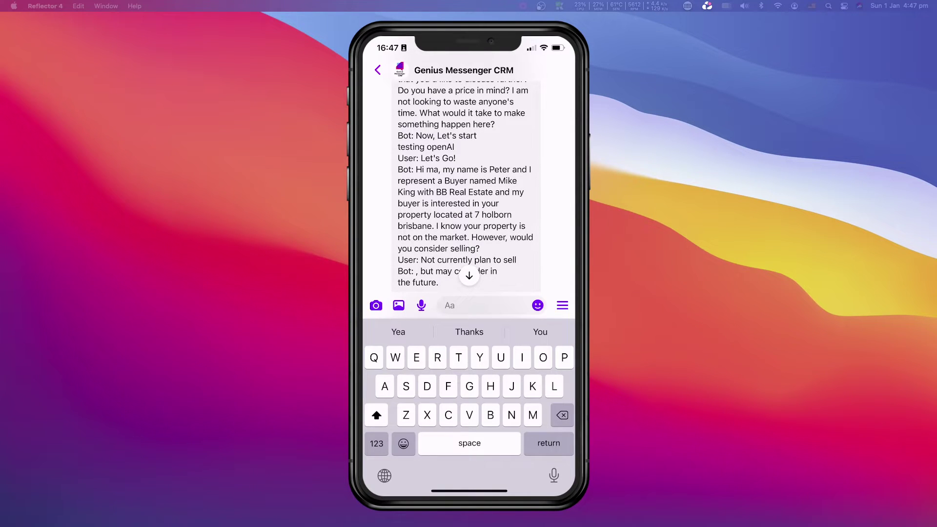
scroll(468, 186, "down", 4)
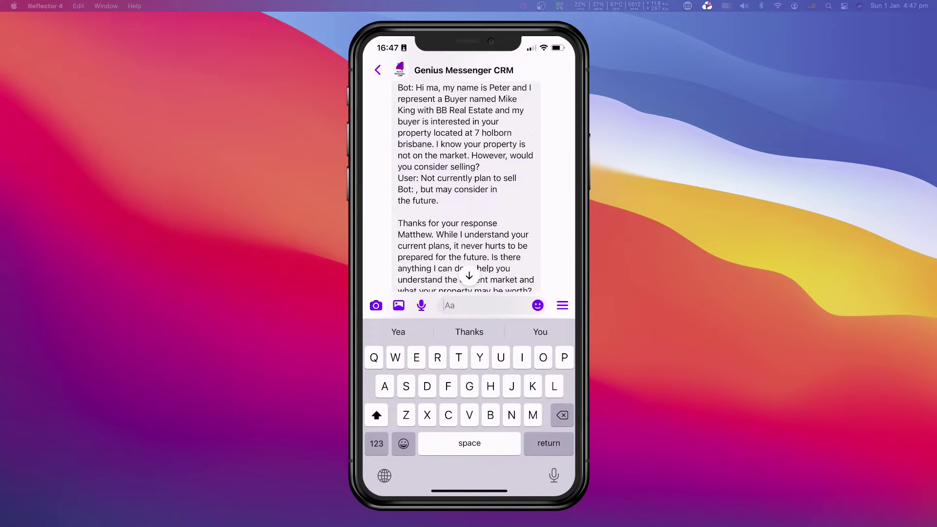
scroll(468, 185, "up", 3)
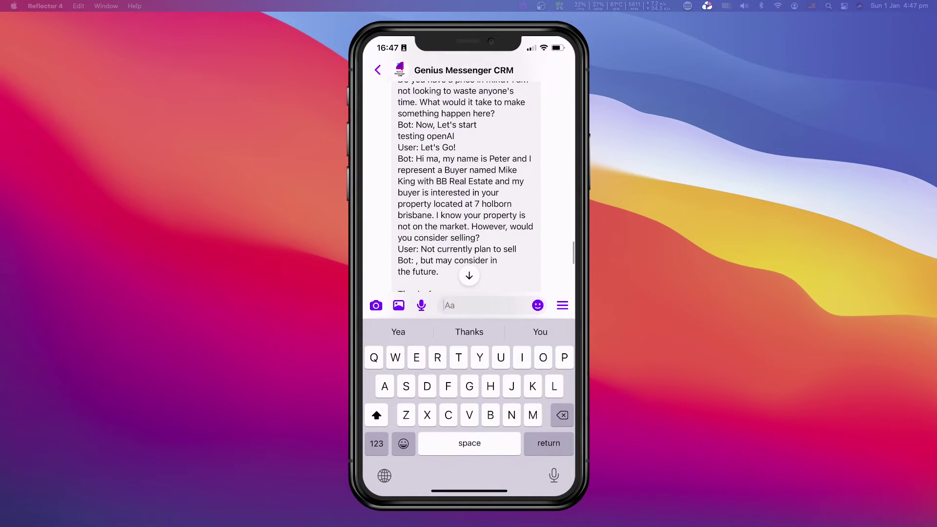
scroll(469, 186, "up", 3)
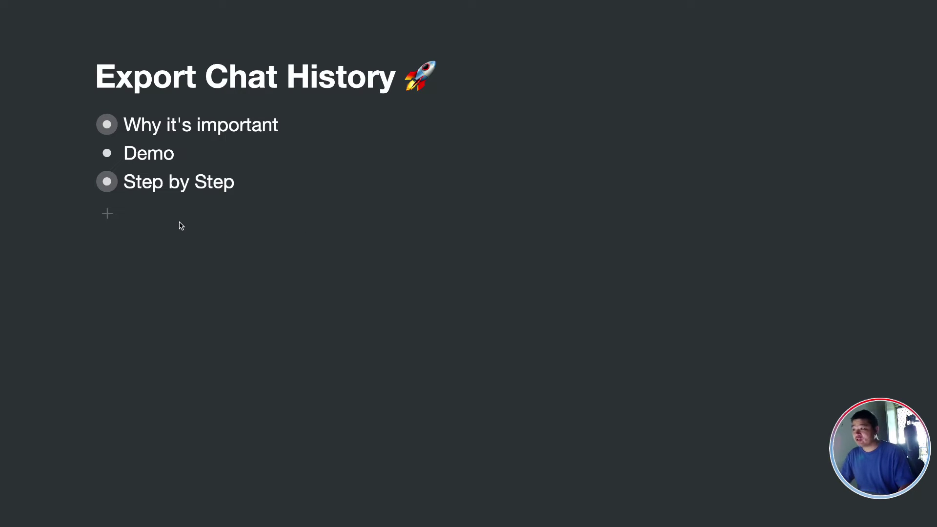
Open the Step by Step item of the Export Chat History outline and highlight its Chat message API entry
left_click(104, 184)
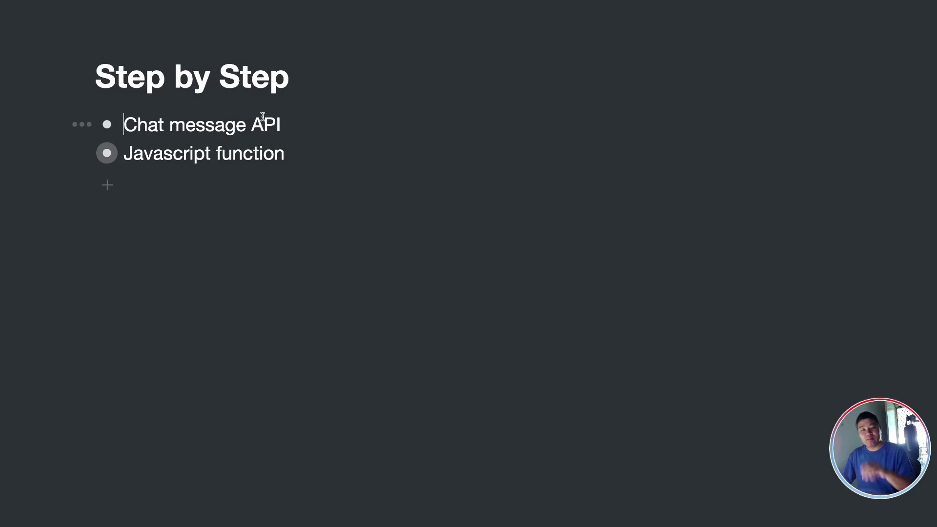
left_click_drag(291, 123, 129, 121)
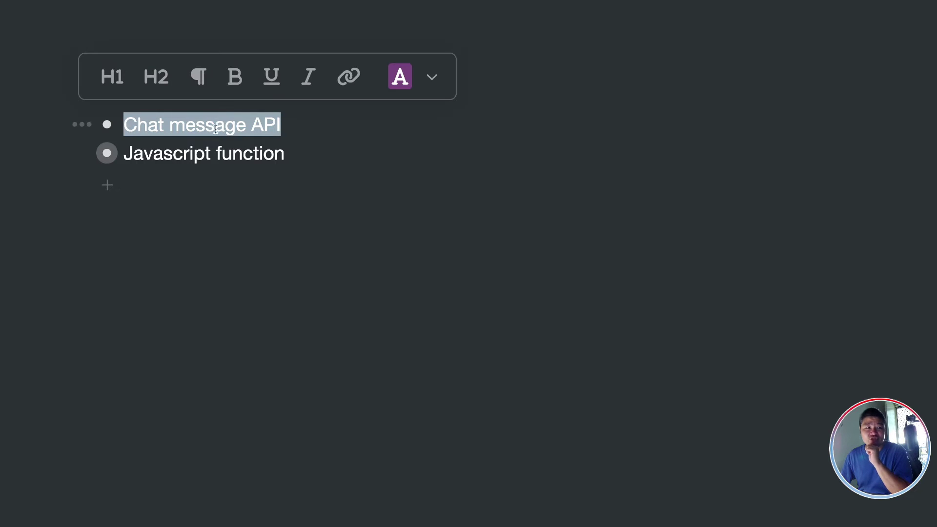
left_click(299, 125)
left_click_drag(291, 125, 124, 121)
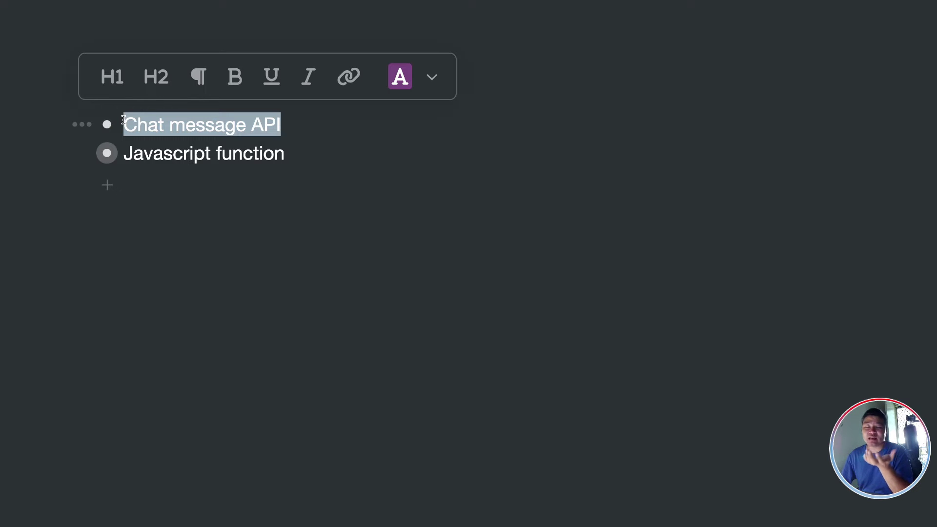
left_click(288, 154)
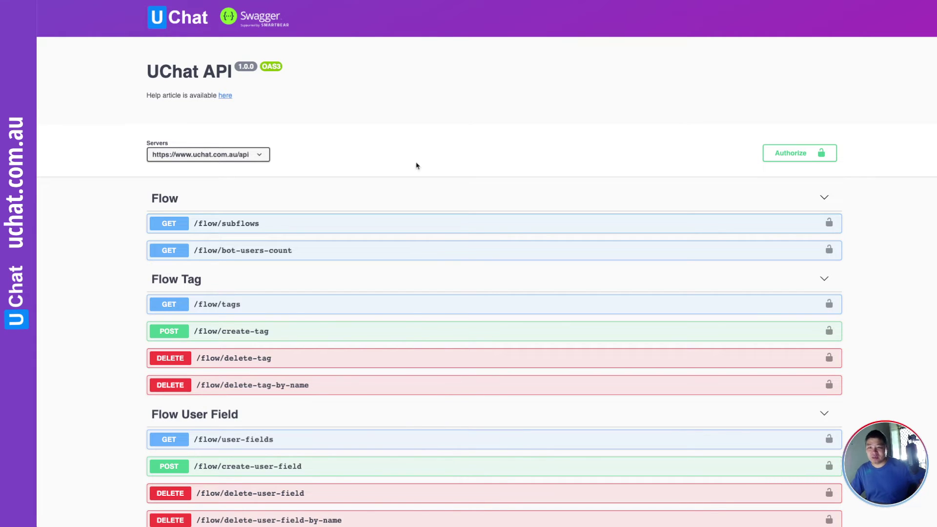
In the UChat API documentation, find the GET /subscriber/chat-messages endpoint and expand its details
scroll(435, 192, "down", 6)
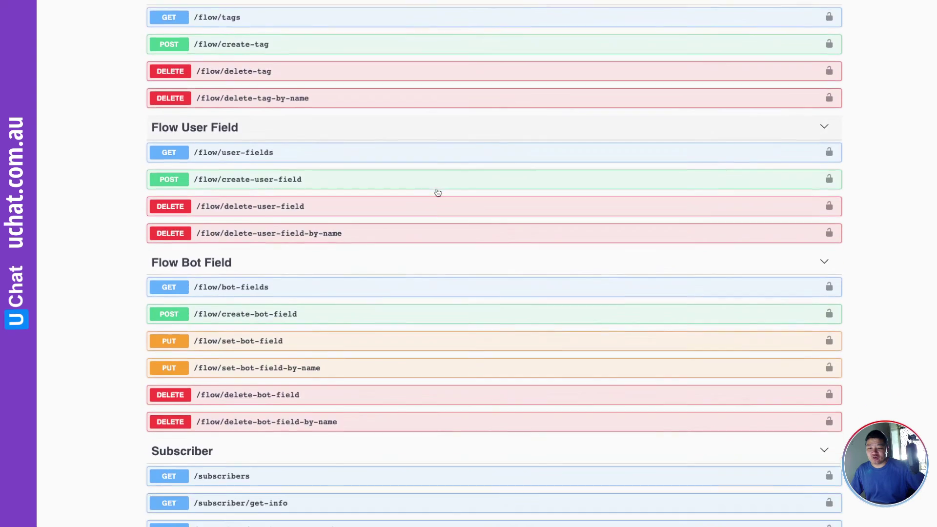
scroll(438, 192, "down", 14)
scroll(438, 193, "down", 5)
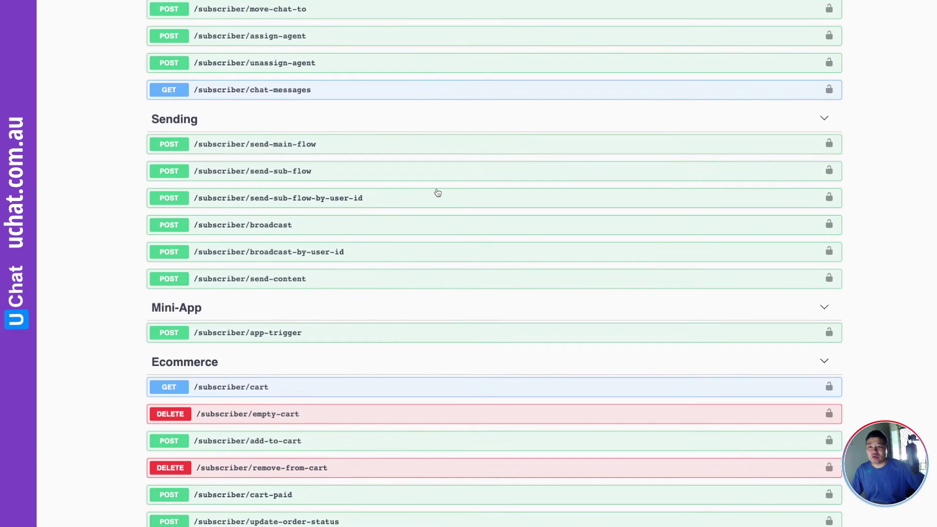
scroll(438, 192, "up", 4)
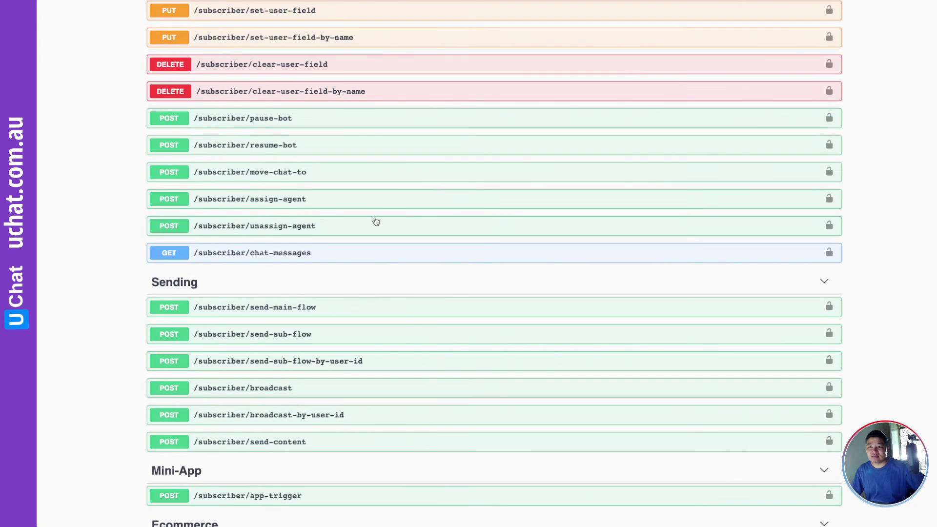
left_click(230, 257)
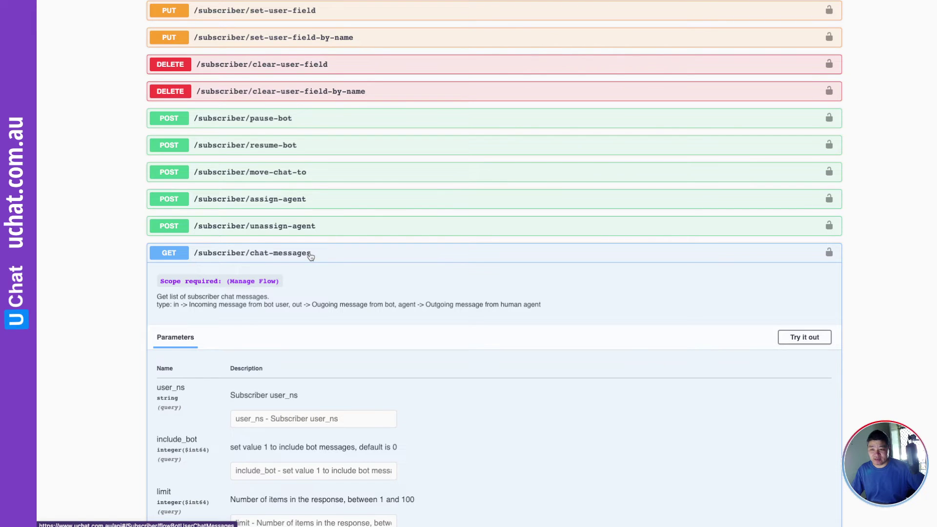
Examine the chat-messages endpoint's user_ns, include_bot and limit parameters and its example response
scroll(310, 257, "down", 2)
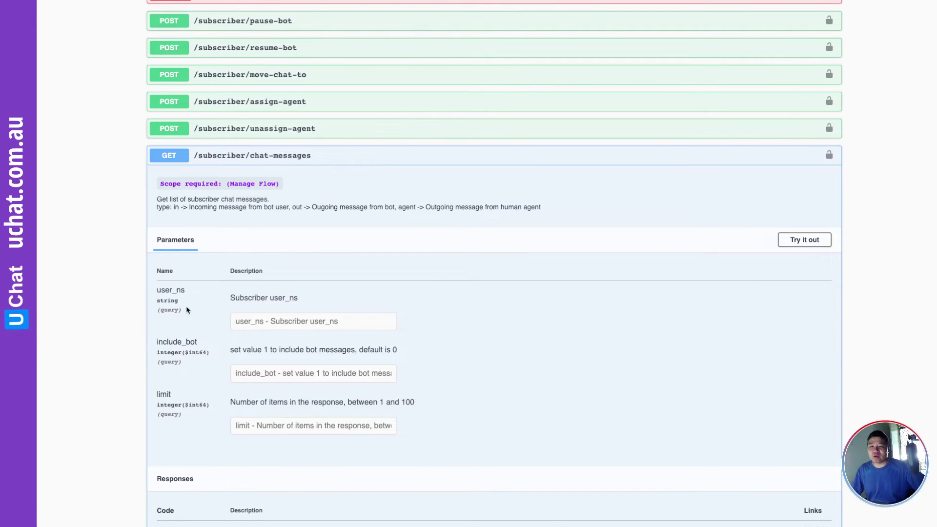
left_click_drag(157, 290, 196, 293)
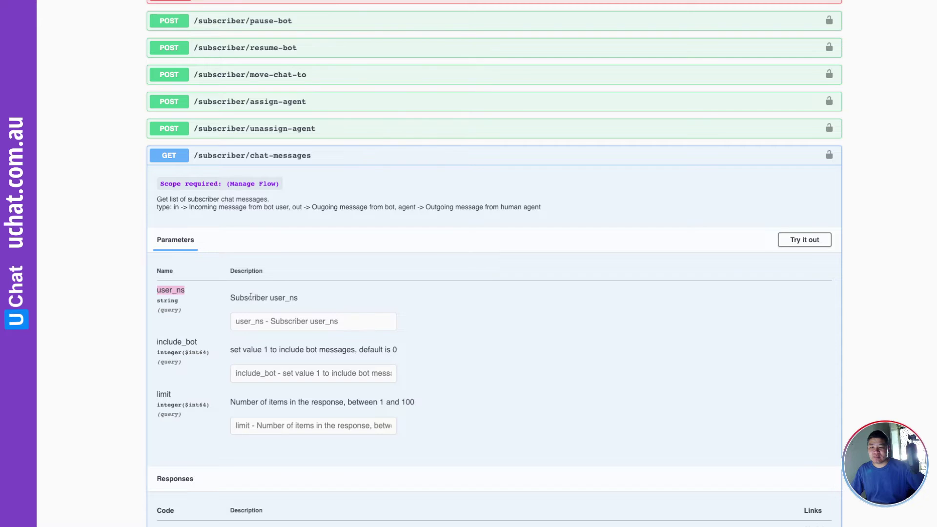
scroll(250, 296, "down", 3)
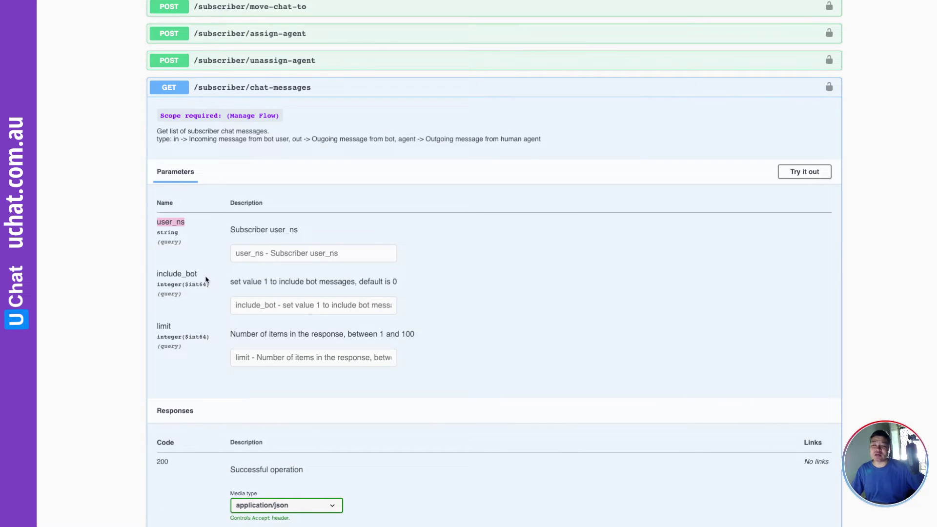
left_click_drag(198, 275, 184, 274)
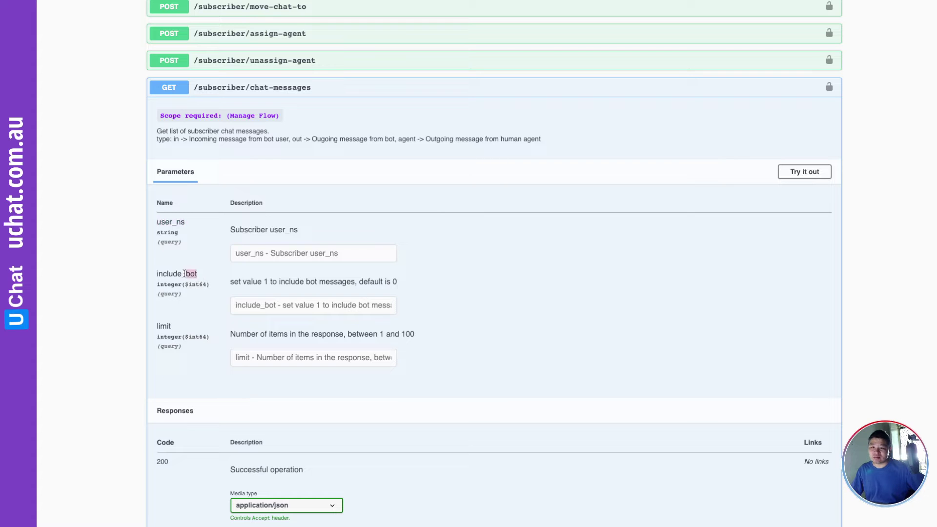
scroll(247, 299, "down", 3)
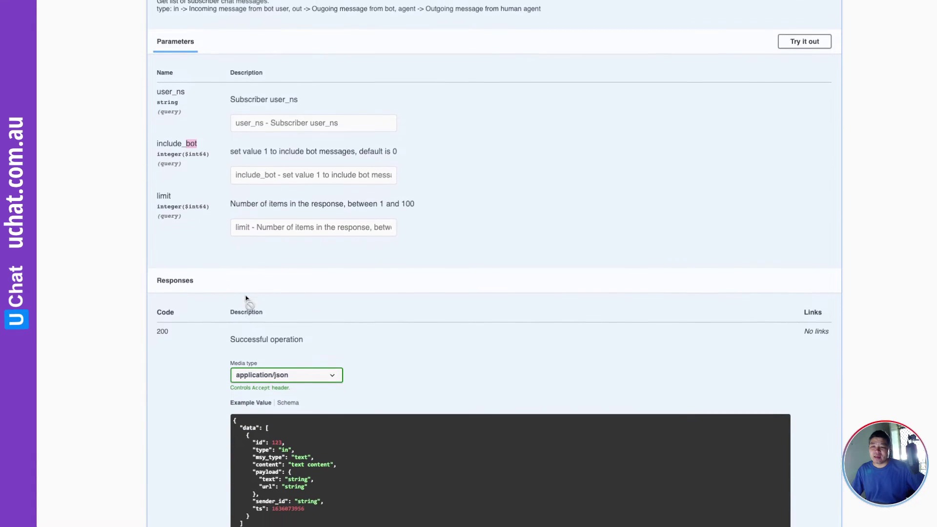
scroll(246, 298, "down", 2)
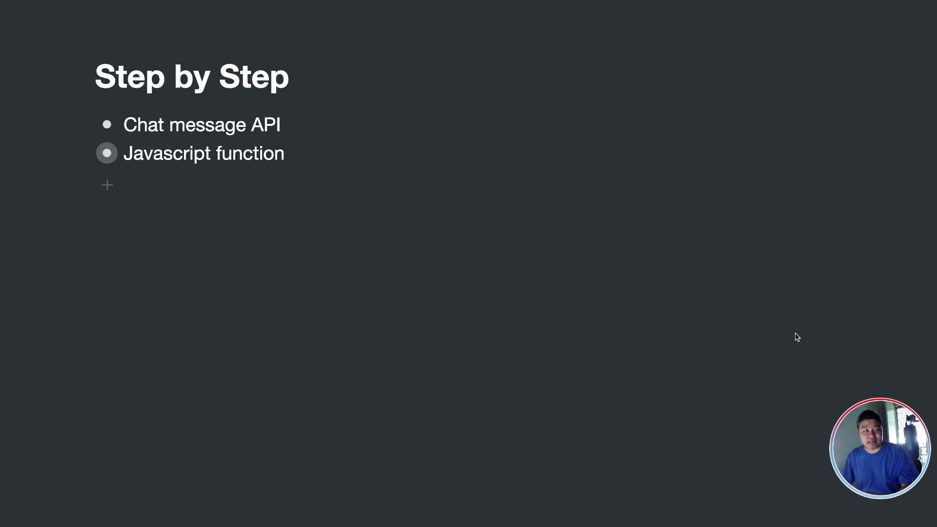
left_click_drag(283, 152, 124, 144)
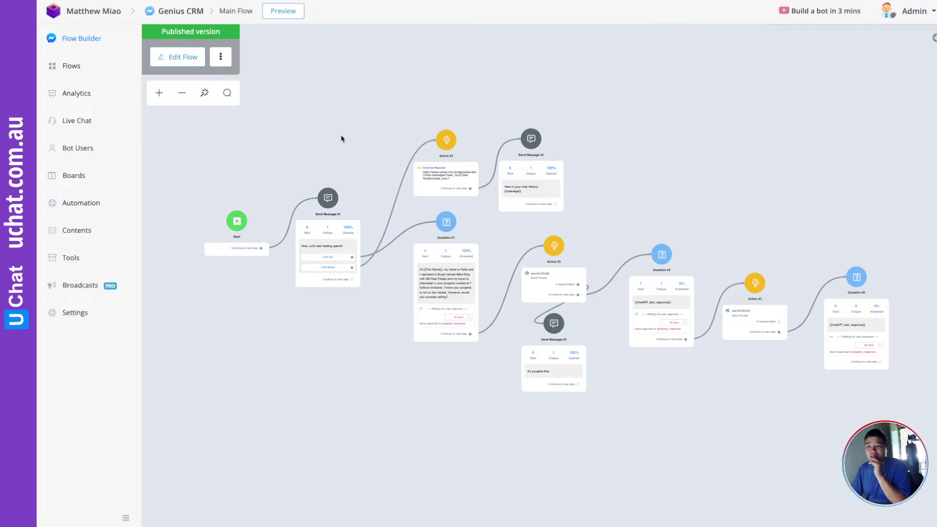
In the UChat flow builder, locate the Action #2 node linked to the Chat History option and open its details
left_click_drag(343, 138, 286, 82)
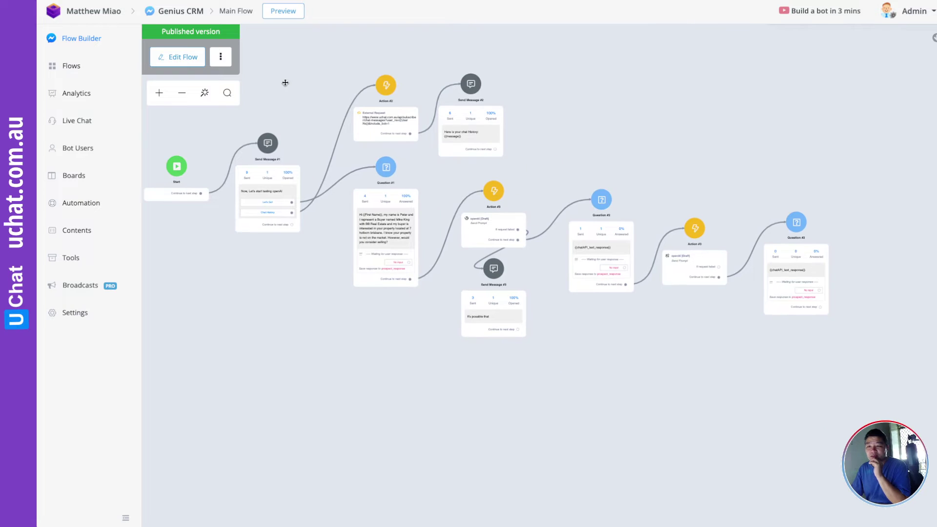
scroll(303, 142, "up", 5)
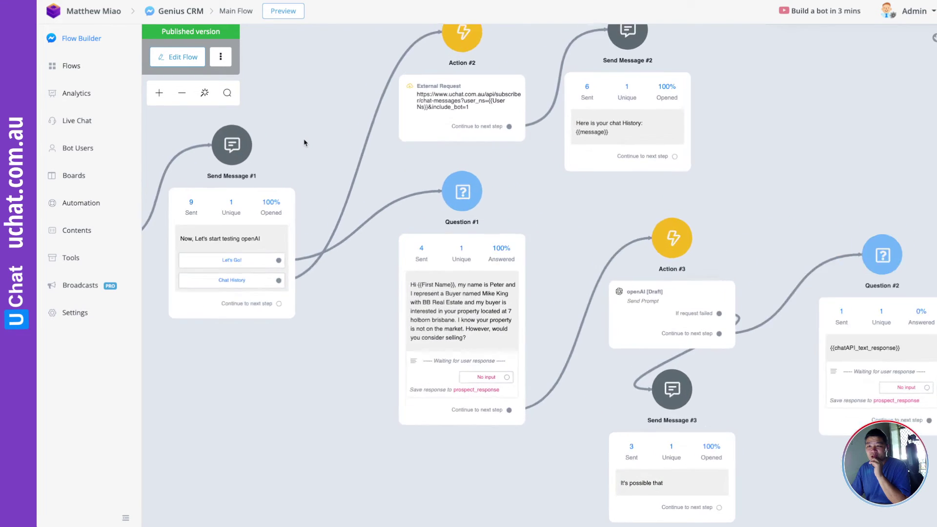
scroll(304, 142, "up", 3)
left_click_drag(315, 131, 395, 191)
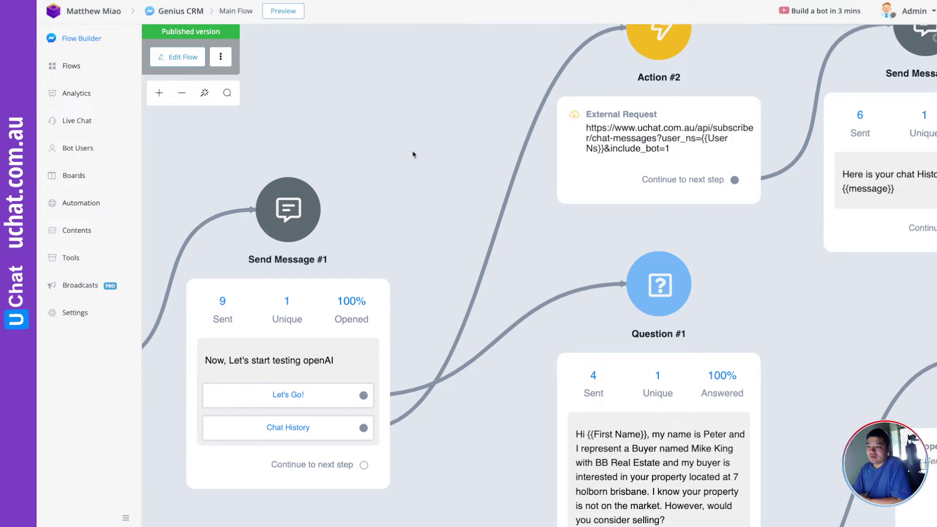
left_click_drag(414, 155, 358, 174)
scroll(352, 176, "up", 3)
scroll(351, 177, "right", 2)
left_click(520, 231)
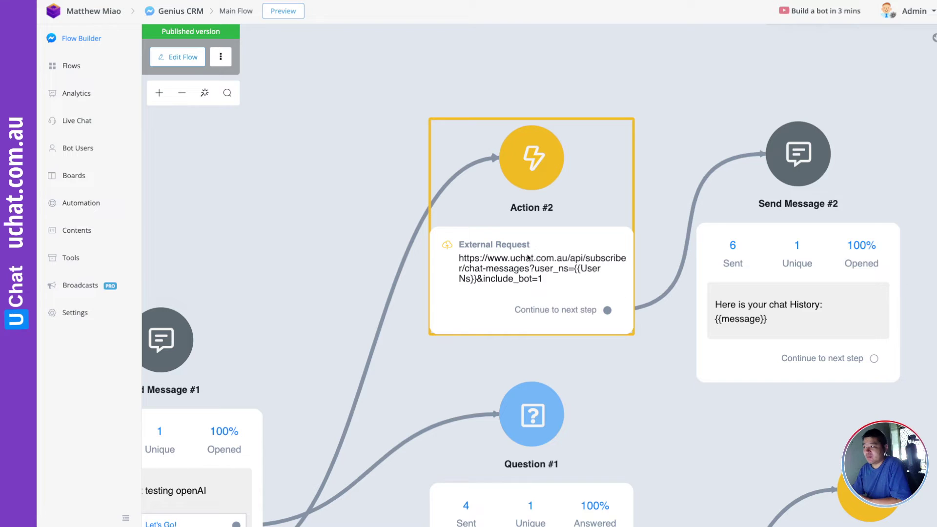
left_click(526, 259)
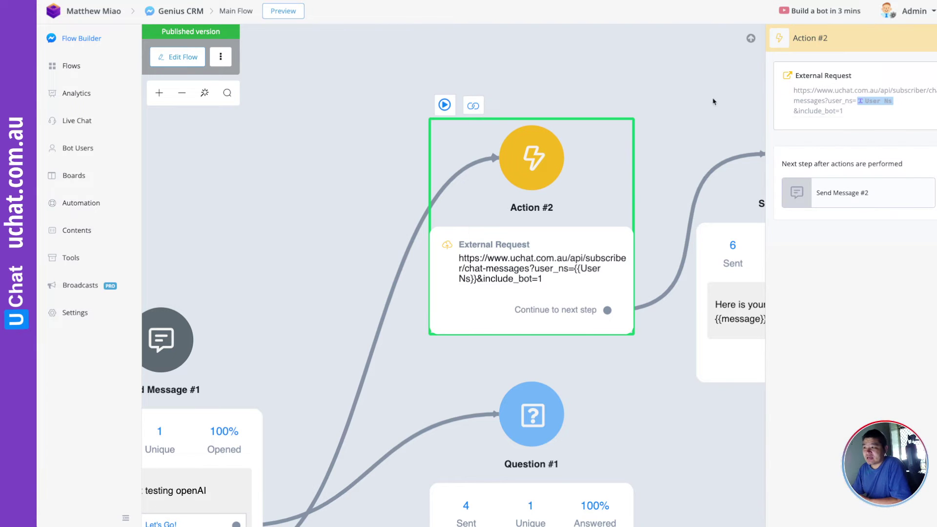
Switch the main flow to draft editing and open the External Request of Action #2 at its request URL
left_click(176, 63)
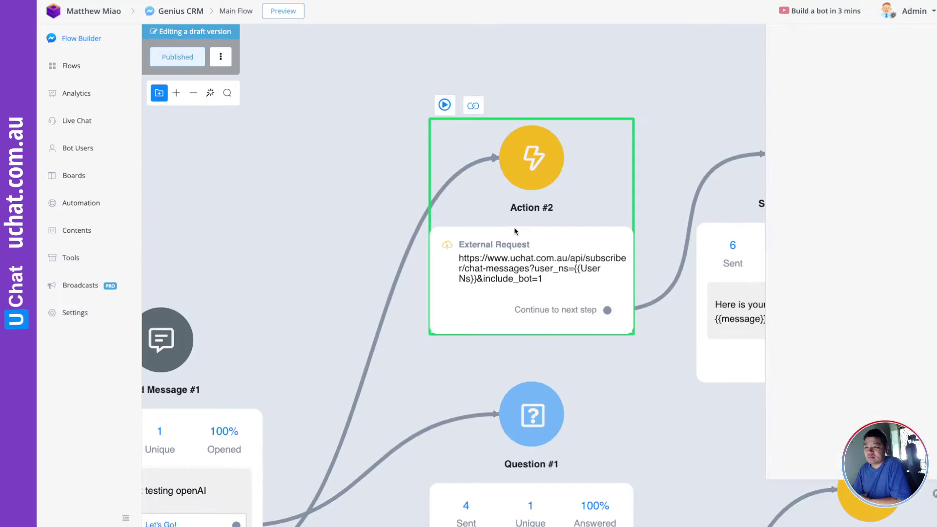
scroll(437, 192, "up", 5)
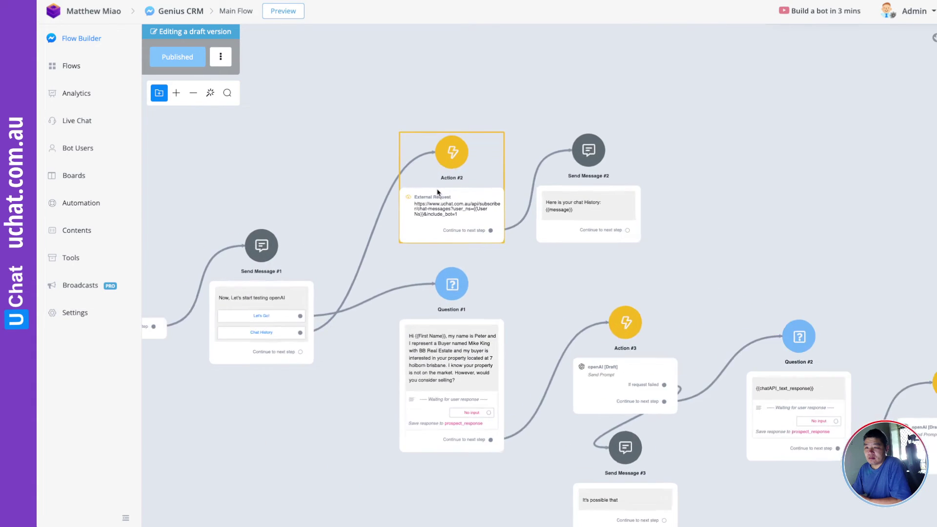
left_click(451, 215)
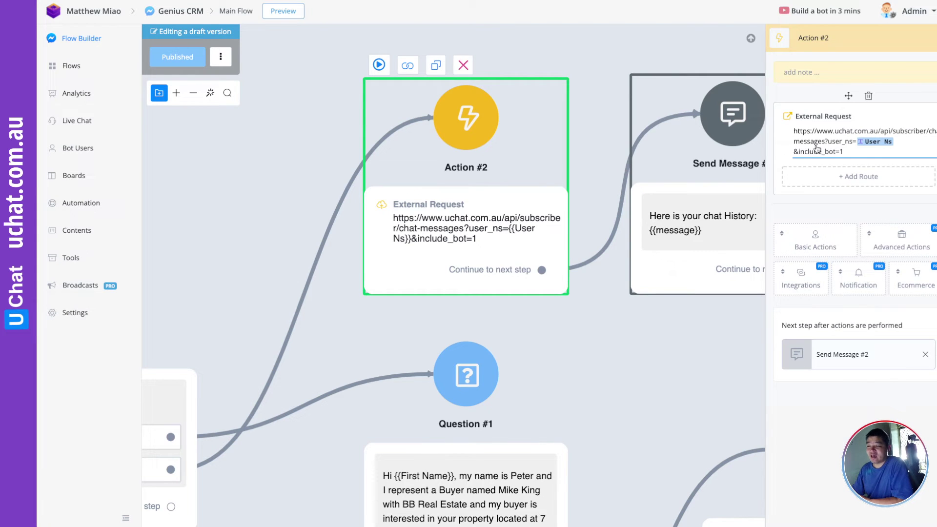
left_click(817, 147)
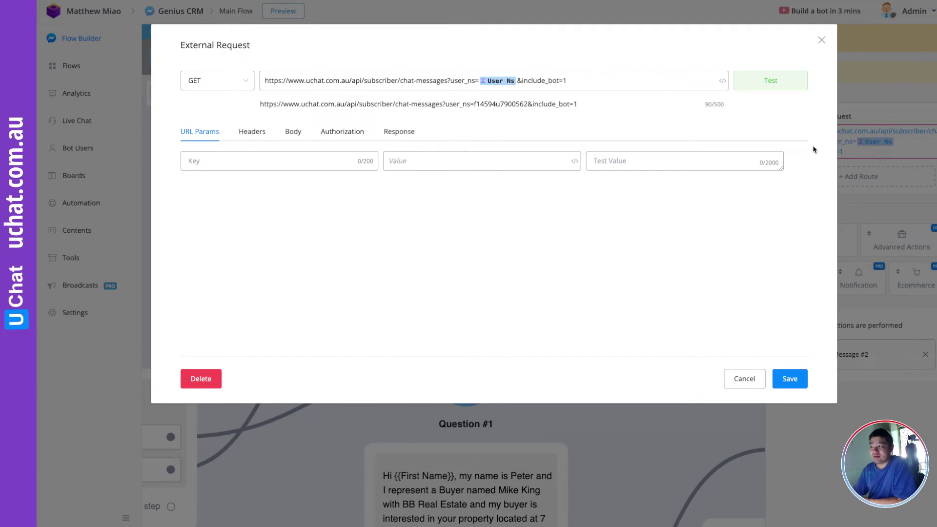
left_click(373, 83)
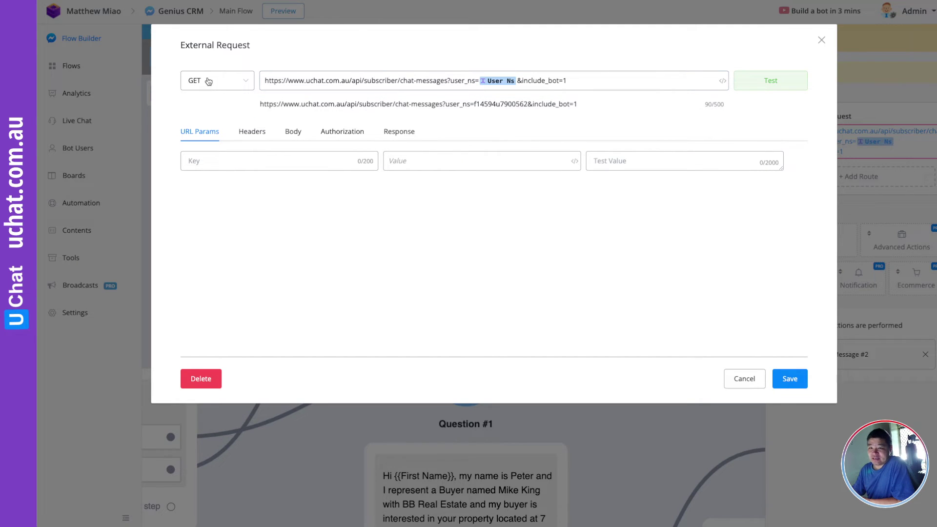
Examine the GET request URL of the chat-messages endpoint with its User Ns variable and the include_bot=1 parameter
left_click(359, 81)
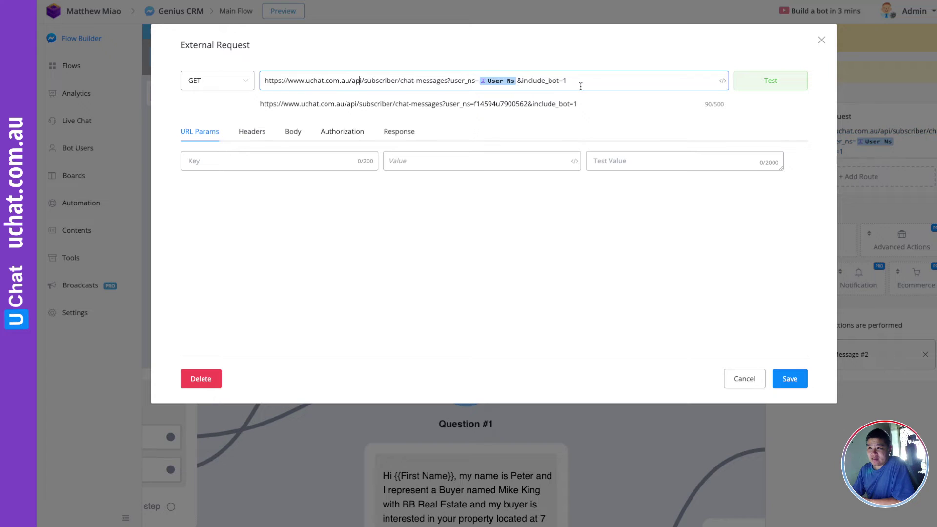
left_click_drag(579, 85, 322, 80)
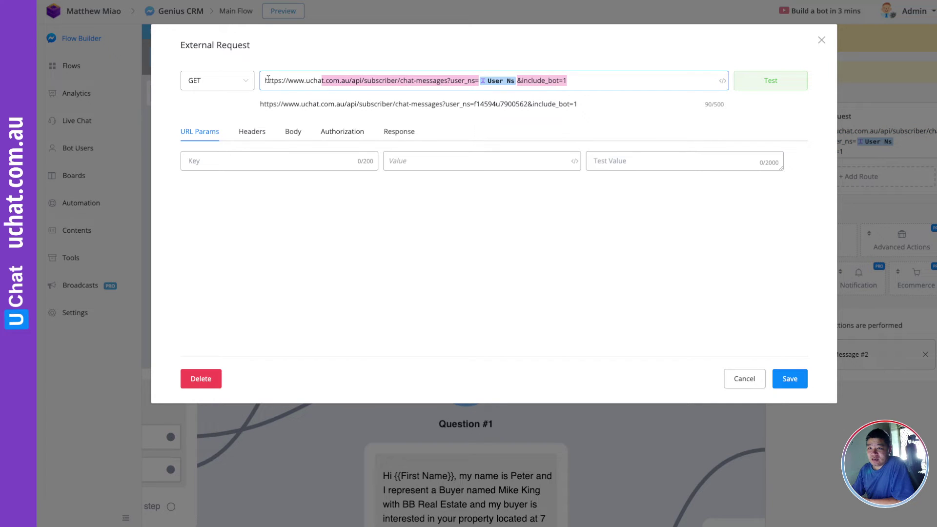
left_click(264, 79)
left_click_drag(266, 79, 585, 79)
left_click(587, 79)
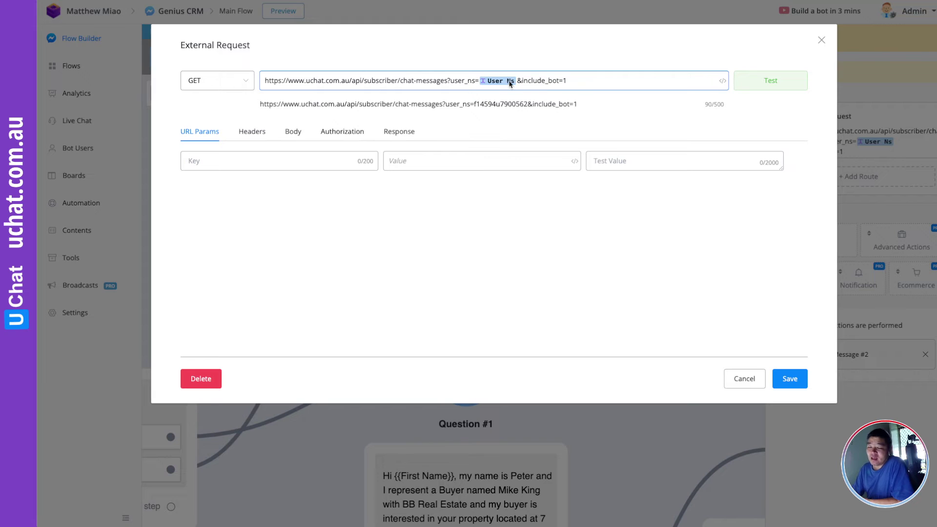
left_click_drag(521, 79, 555, 80)
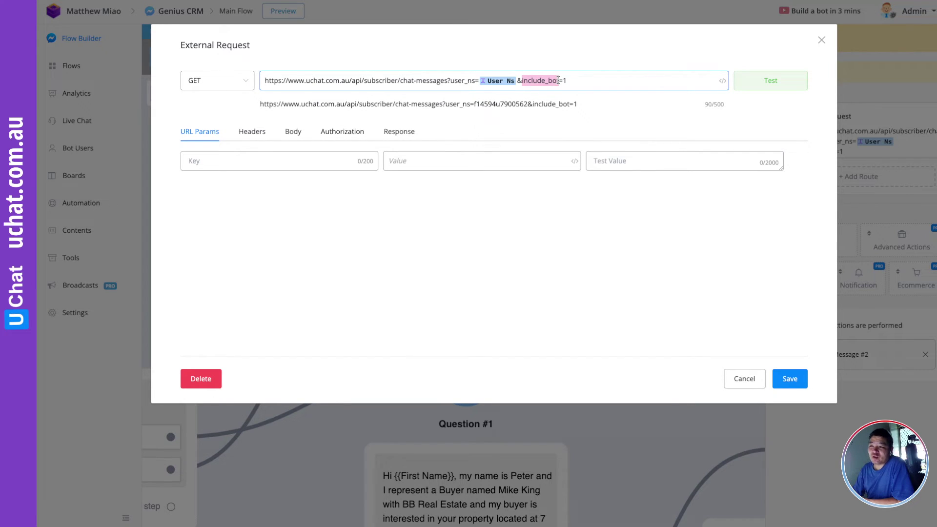
left_click(569, 80)
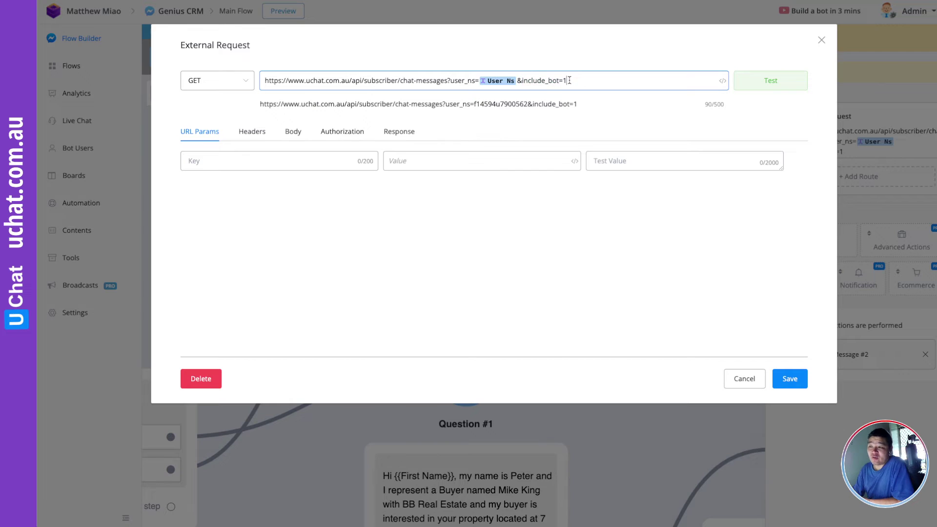
left_click_drag(566, 80, 563, 79)
left_click(572, 81)
left_click(567, 80)
Examine the request's headers: accept with application/json, and Authorization with Bearer followed by the API token
left_click(251, 134)
left_click(211, 161)
left_click_drag(209, 161, 188, 160)
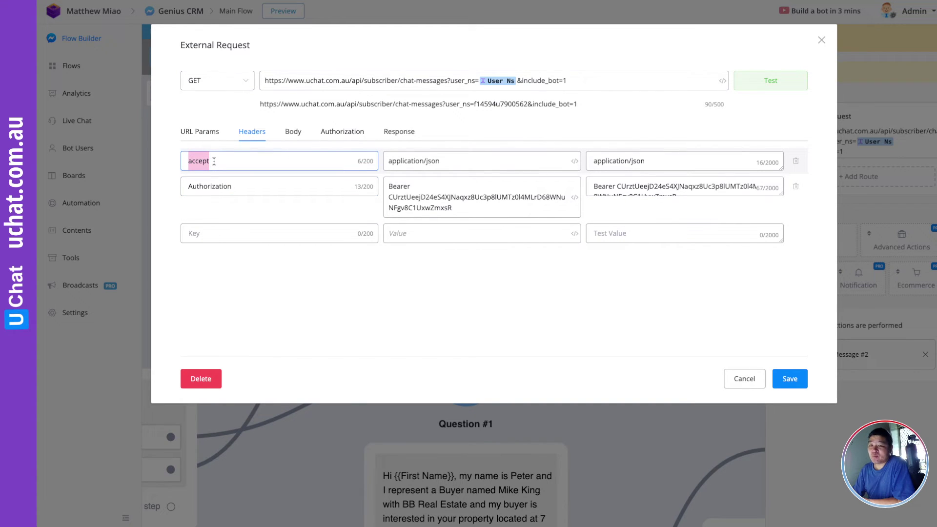
left_click(211, 160)
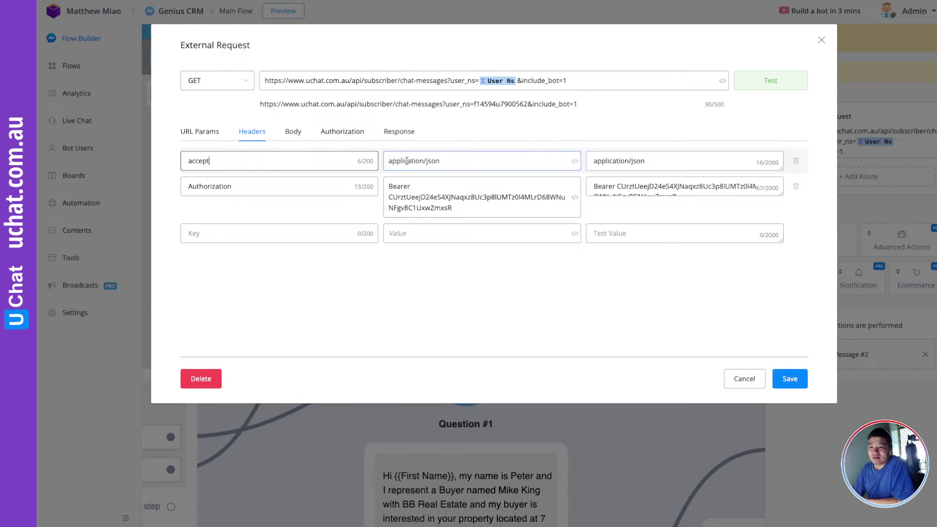
left_click(314, 184)
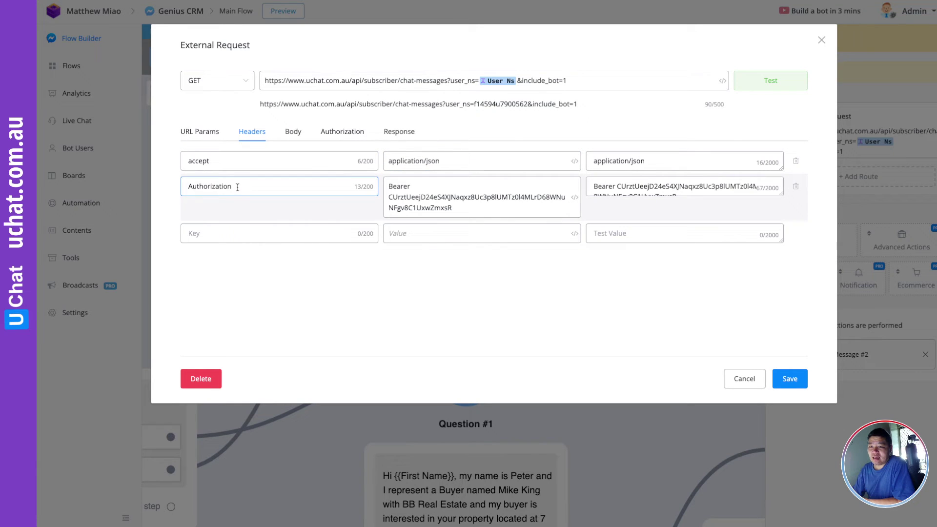
left_click(440, 198)
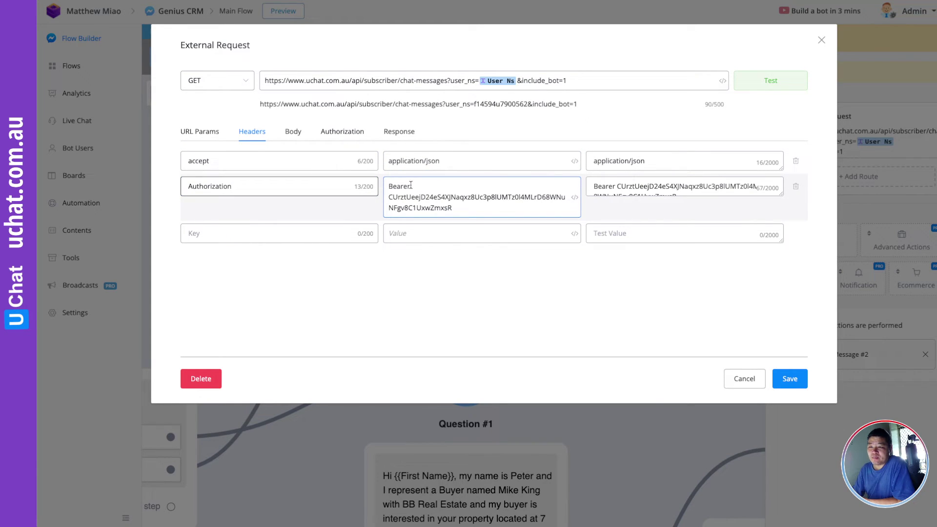
left_click(412, 186)
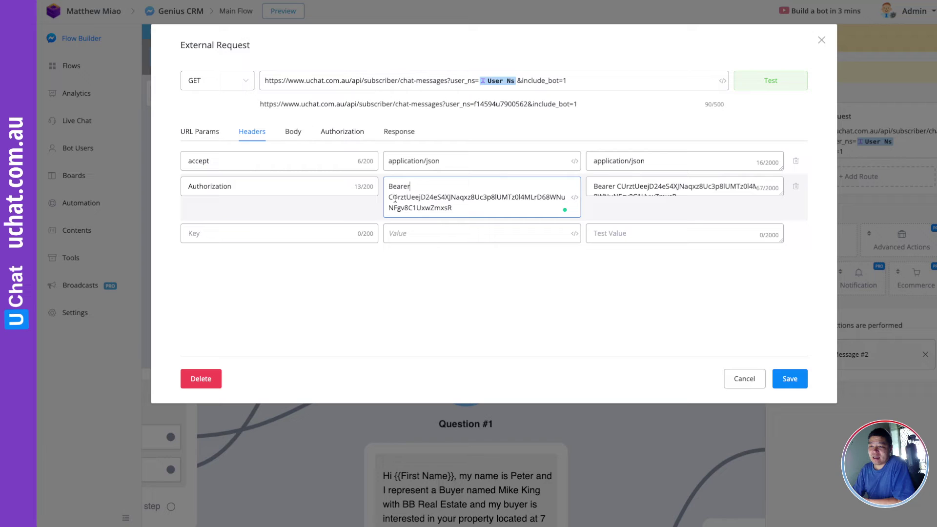
left_click_drag(389, 196, 465, 206)
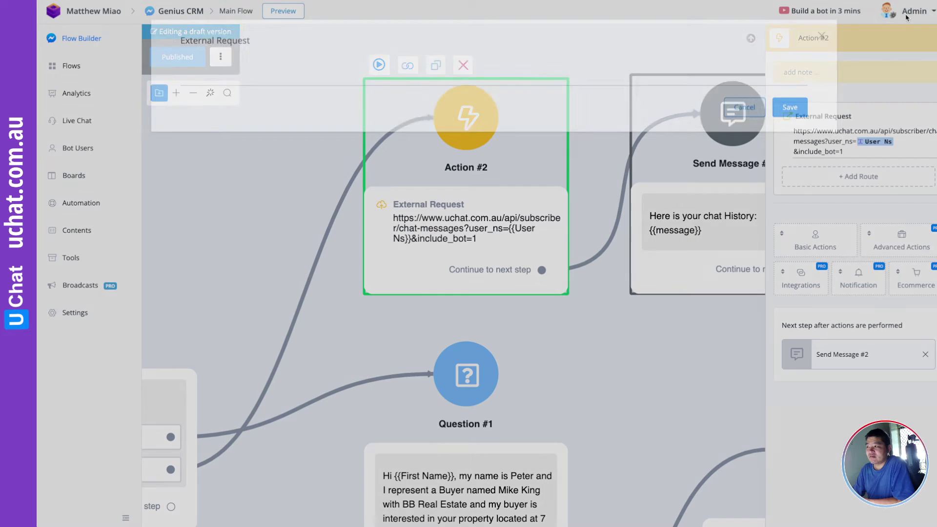
Open the account's API Keys page and examine the token creation form's name, abilities and bot options
left_click(911, 11)
mouse_move(912, 15)
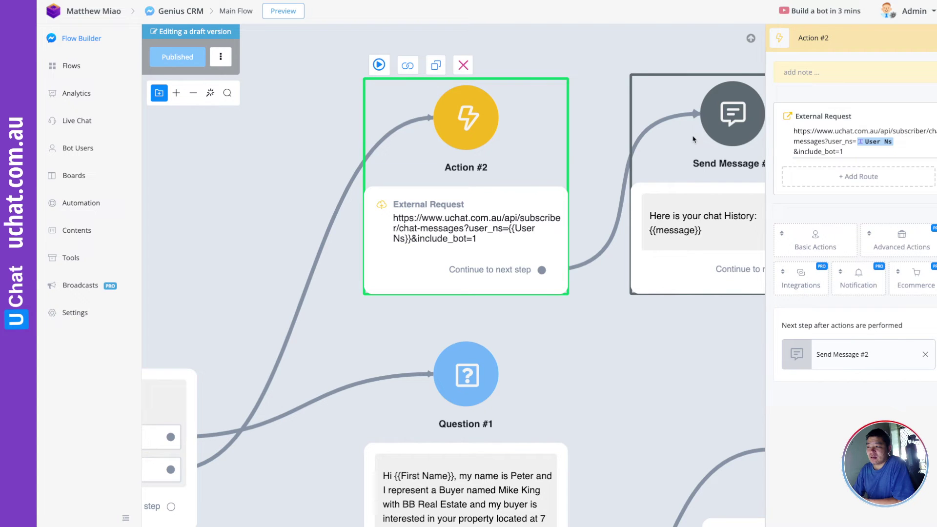
key("ctrl+r")
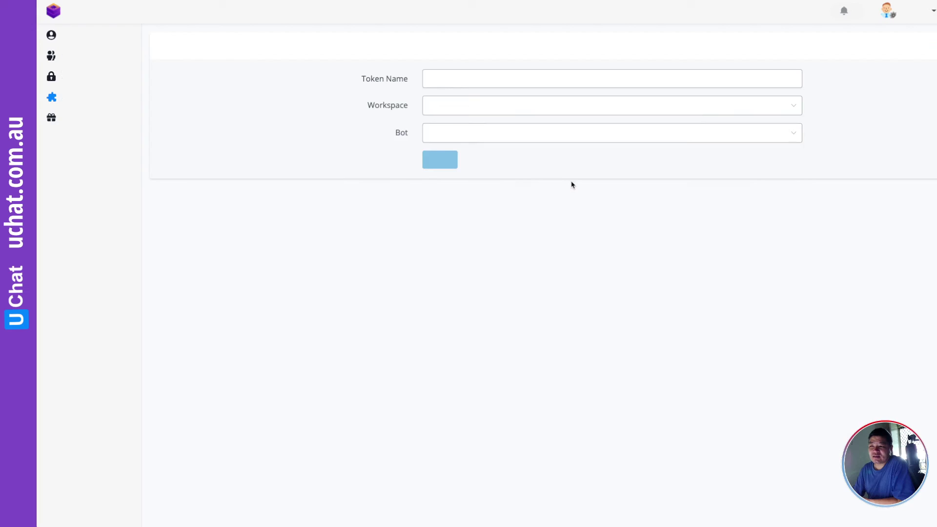
left_click(435, 78)
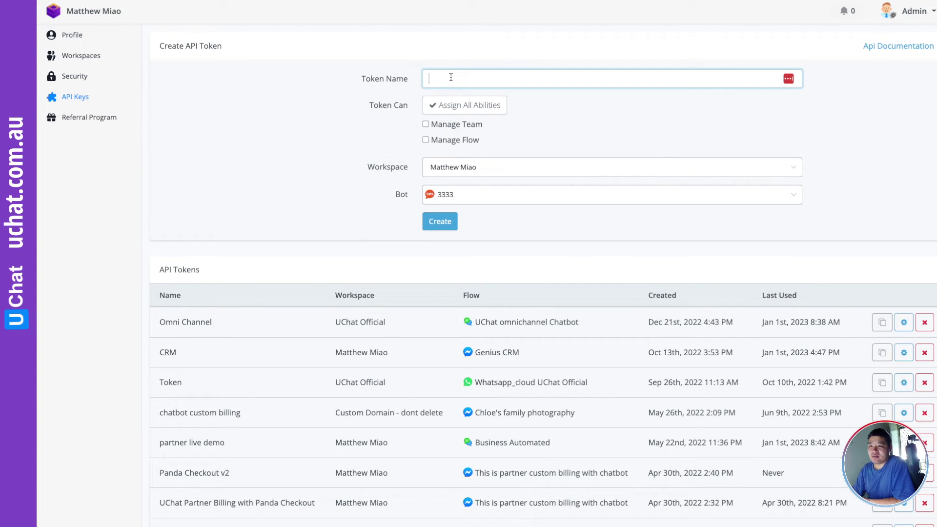
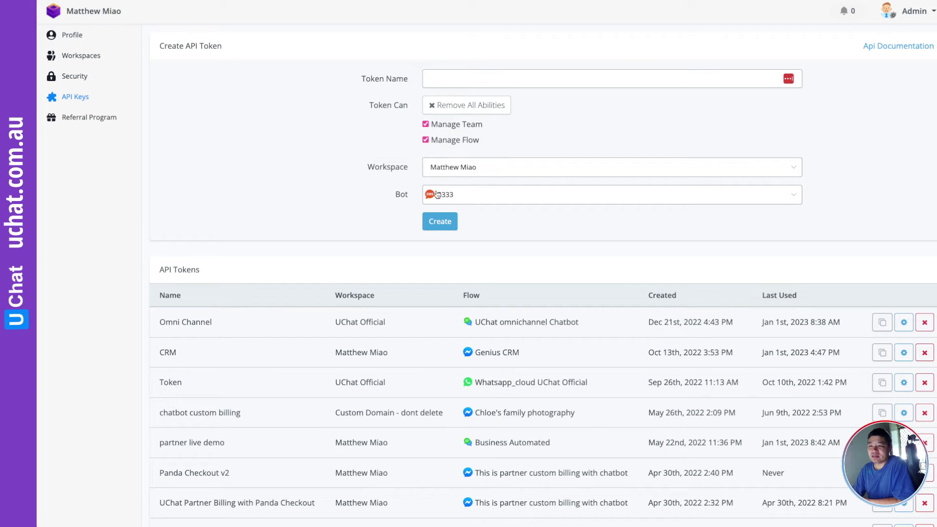
left_click(444, 196)
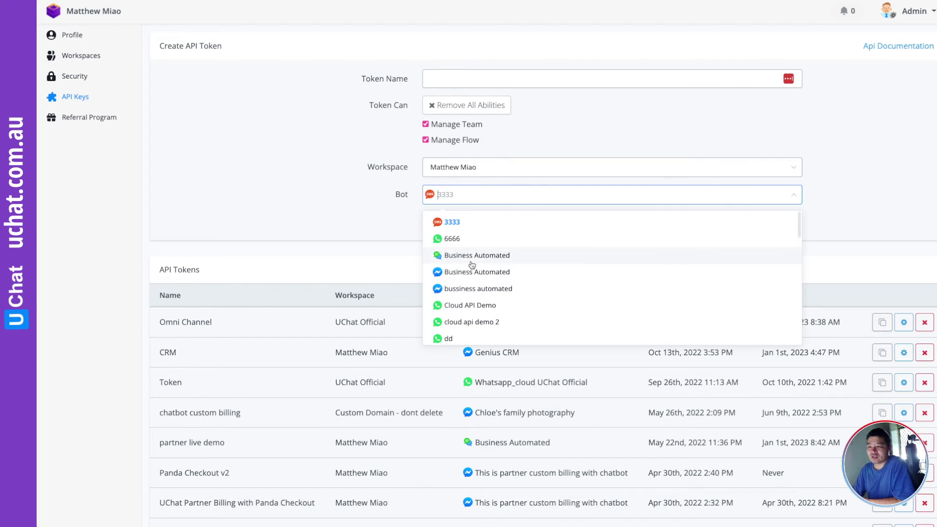
left_click(359, 215)
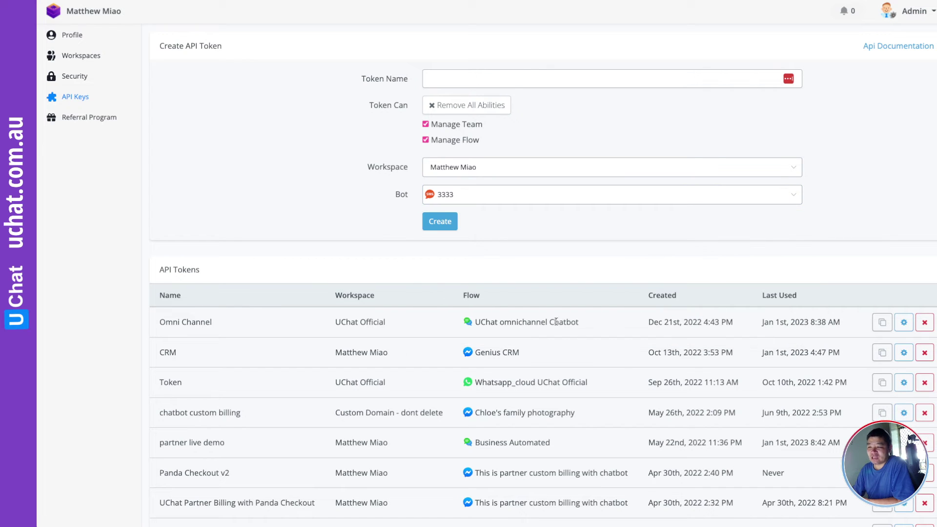
left_click(880, 386)
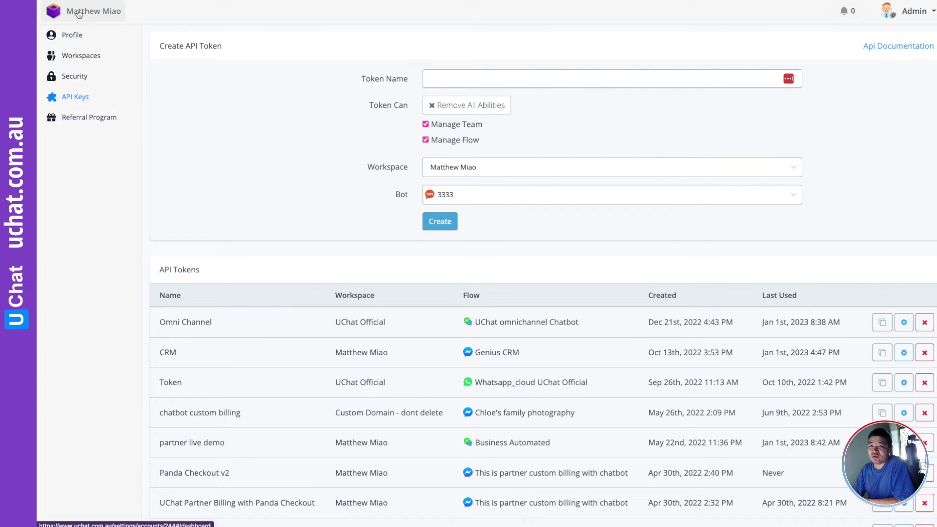
Return to the workspace's Facebook bots and open the main flow of the Genius CRM bot
left_click(89, 125)
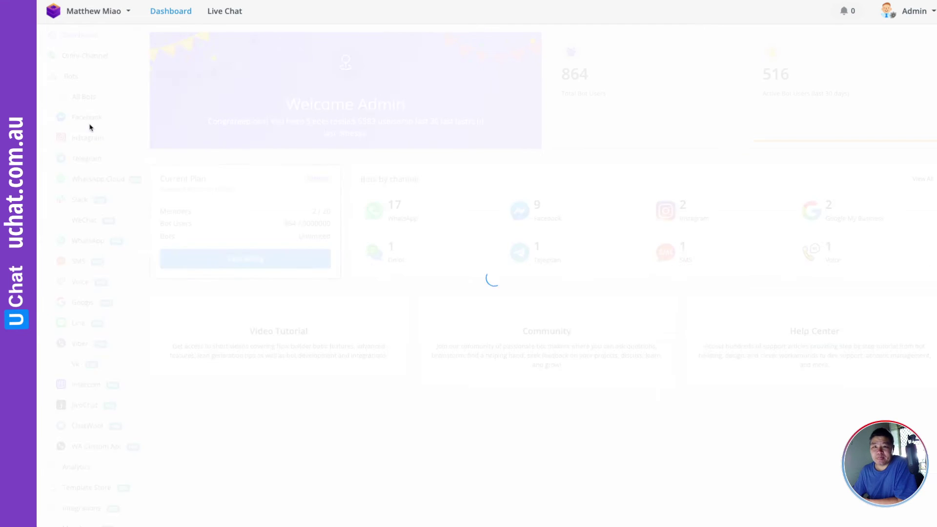
left_click(86, 117)
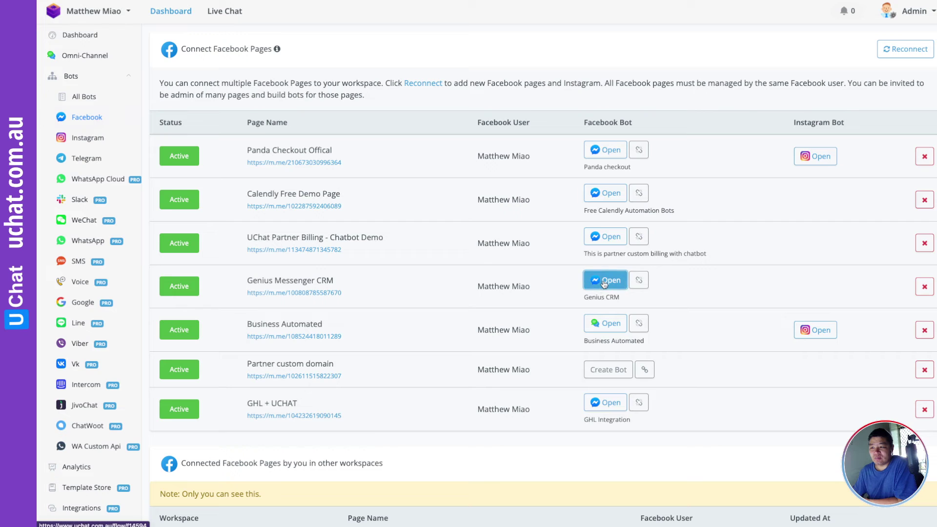
left_click(599, 286)
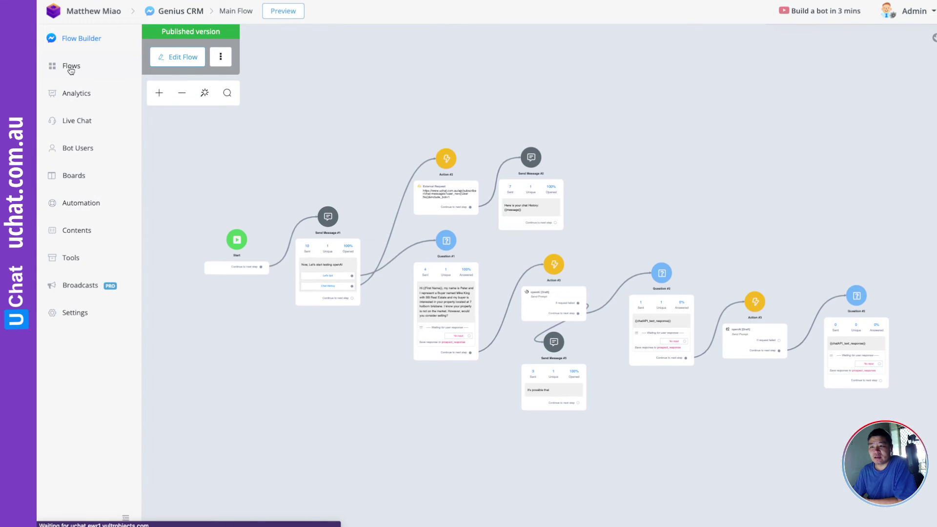
left_click(70, 67)
left_click(907, 246)
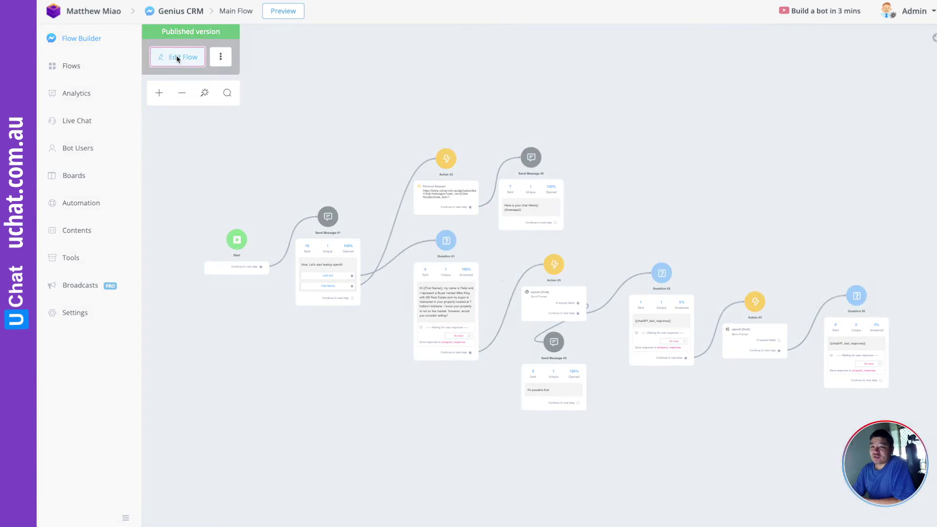
Switch the main flow to draft editing again and reopen the External Request of Action #2
left_click(176, 58)
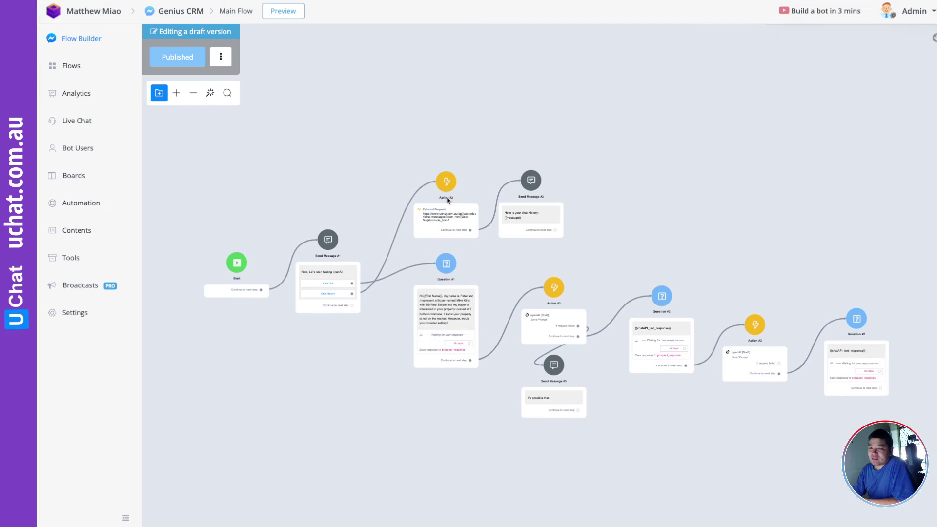
scroll(447, 199, "down", 1)
left_click(444, 200)
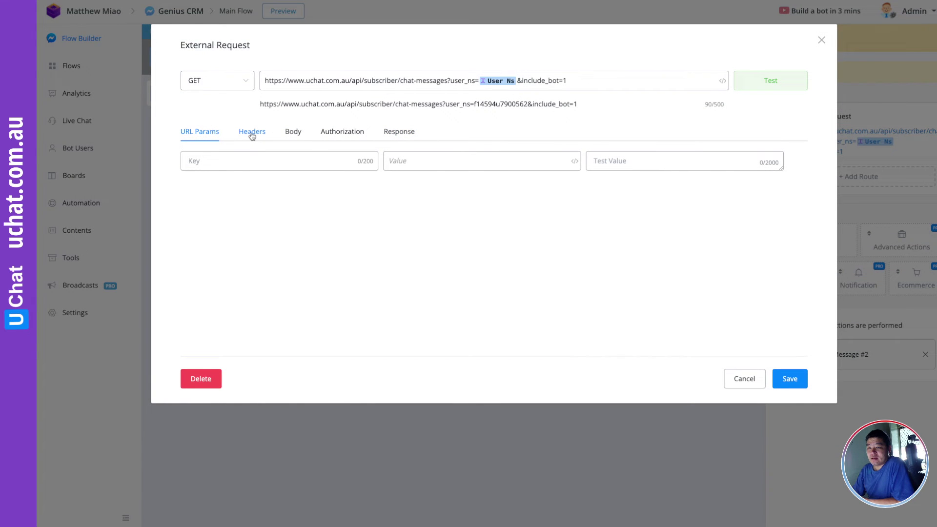
Inspect the Authorization header's Bearer prefix and token, and enlarge its test value box to show the full text
left_click(252, 132)
left_click(435, 201)
left_click_drag(455, 207, 385, 198)
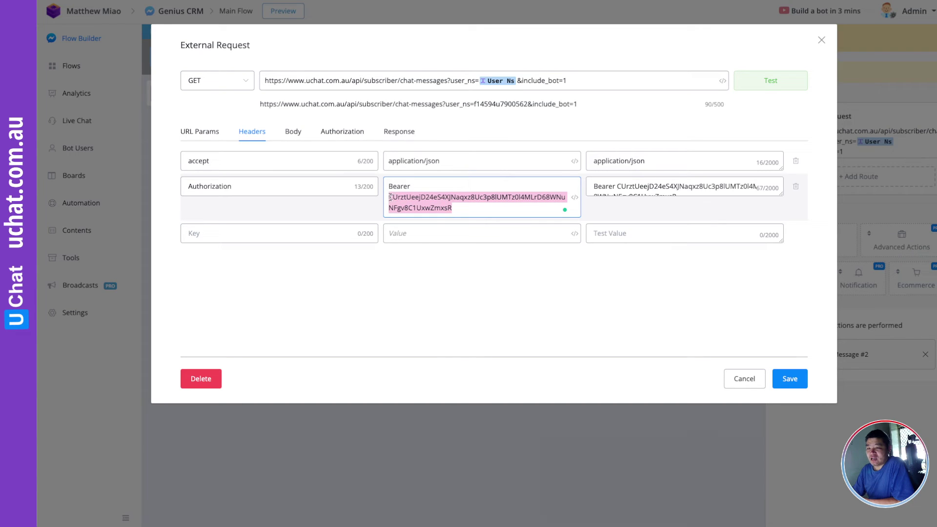
left_click_drag(412, 187, 389, 189)
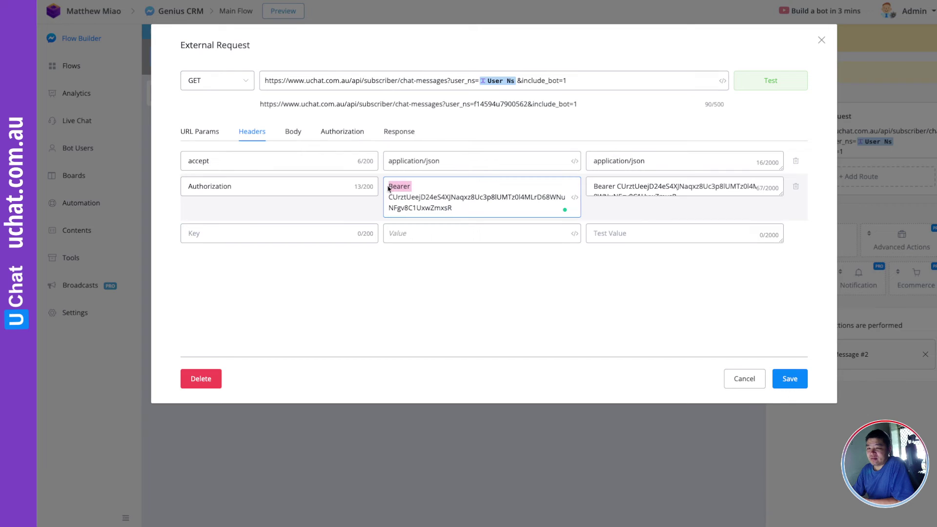
left_click(607, 184)
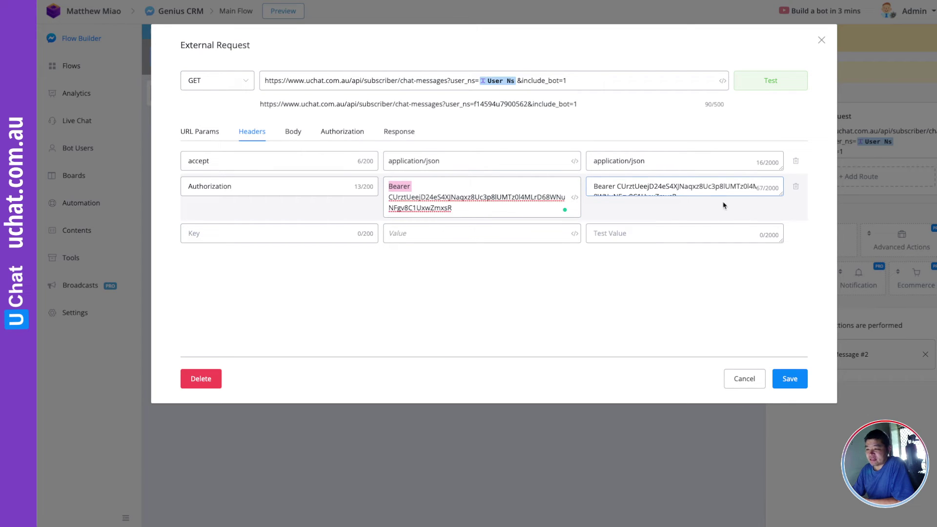
left_click_drag(781, 195, 781, 223)
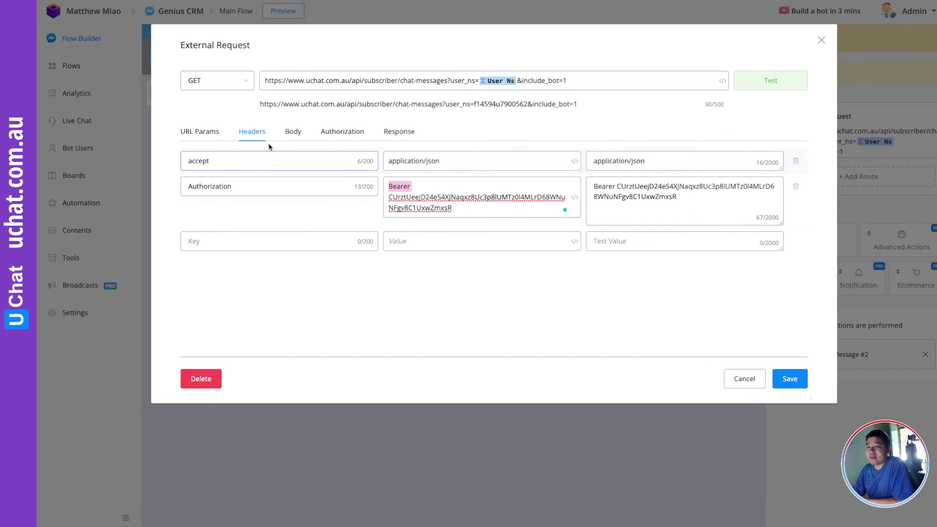
Check the request's Body and Authorization settings and open its Response settings
left_click(293, 133)
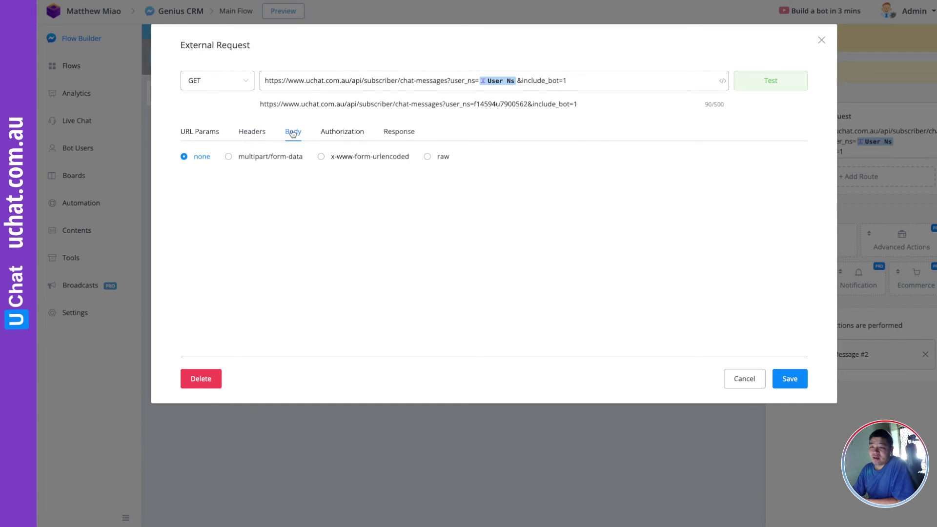
left_click(349, 131)
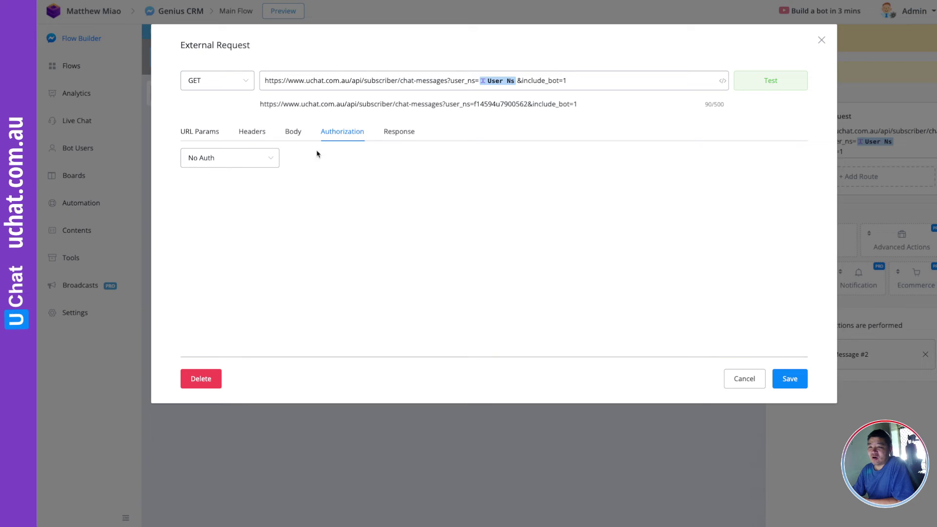
left_click(399, 134)
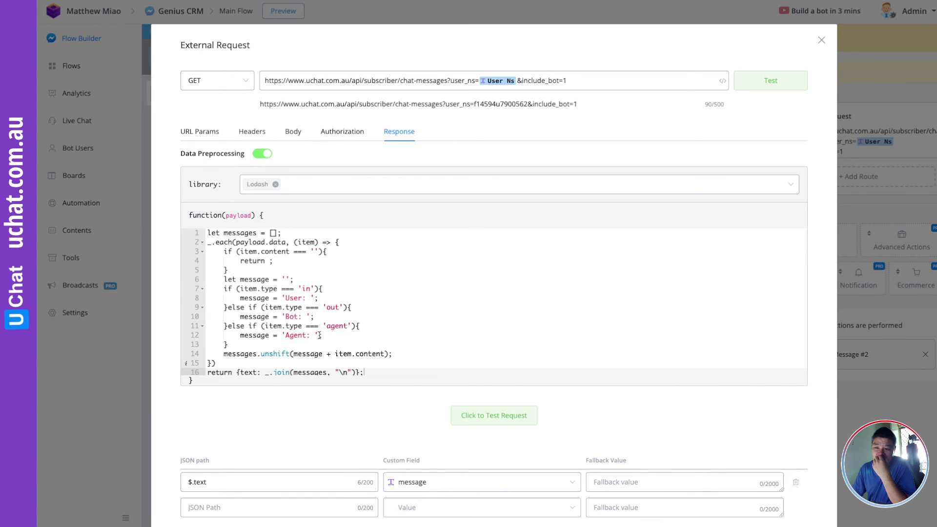
Examine the Lodash preprocessing function's in, out and agent message types, and select its entire code
scroll(319, 336, "down", 1)
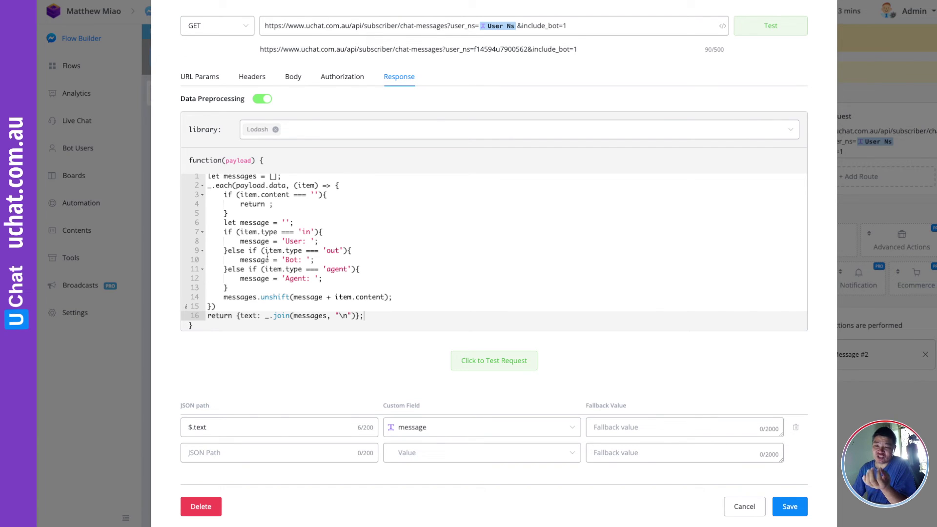
double_click(307, 231)
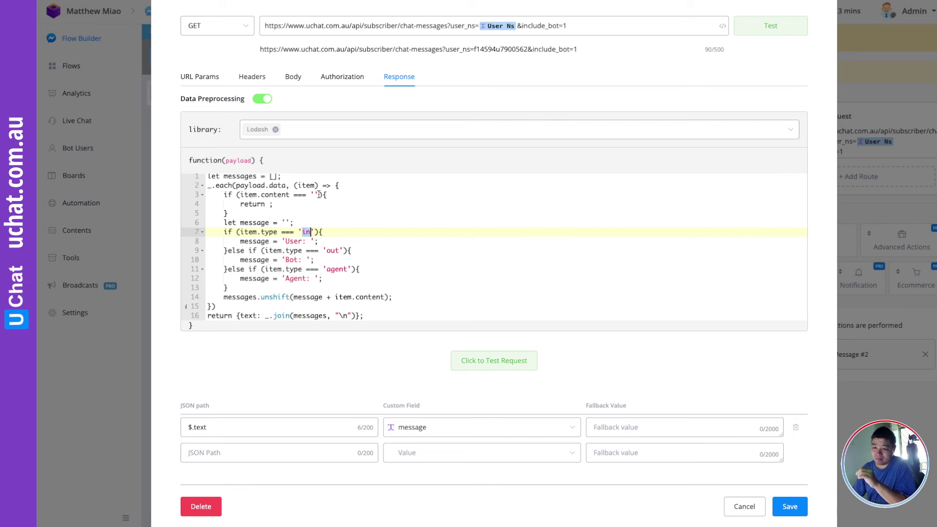
scroll(341, 284, "down", 1)
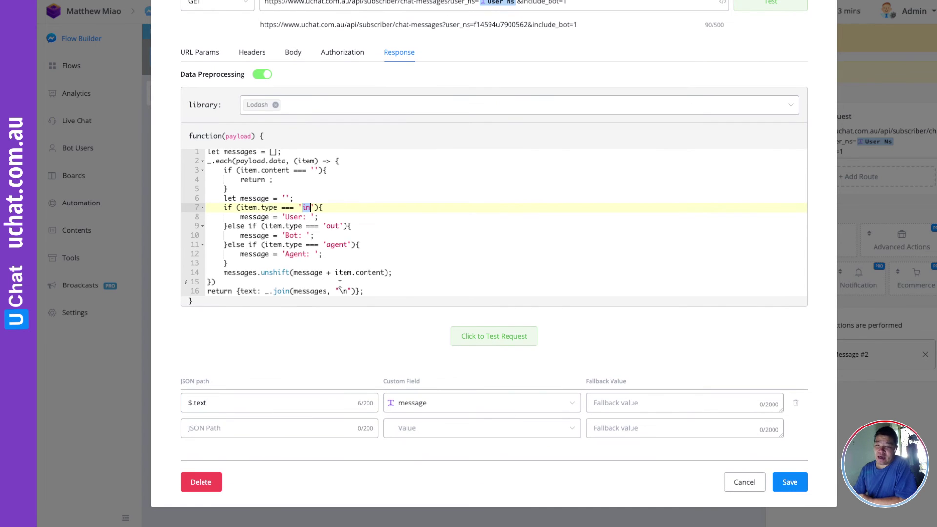
left_click_drag(365, 291, 203, 154)
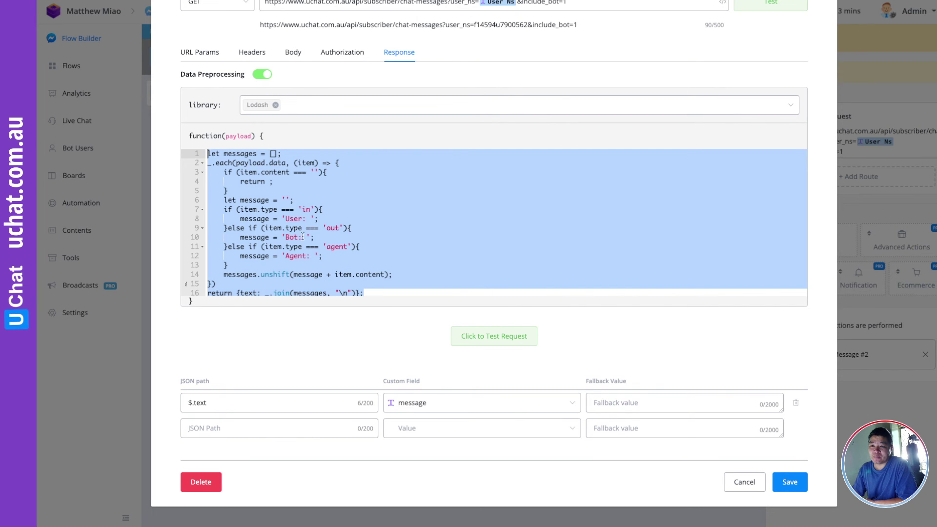
Review the preprocessing function and the $.text JSON path mapped to the message field, and close the External Request without saving
scroll(304, 230, "up", 1)
scroll(304, 230, "up", 2)
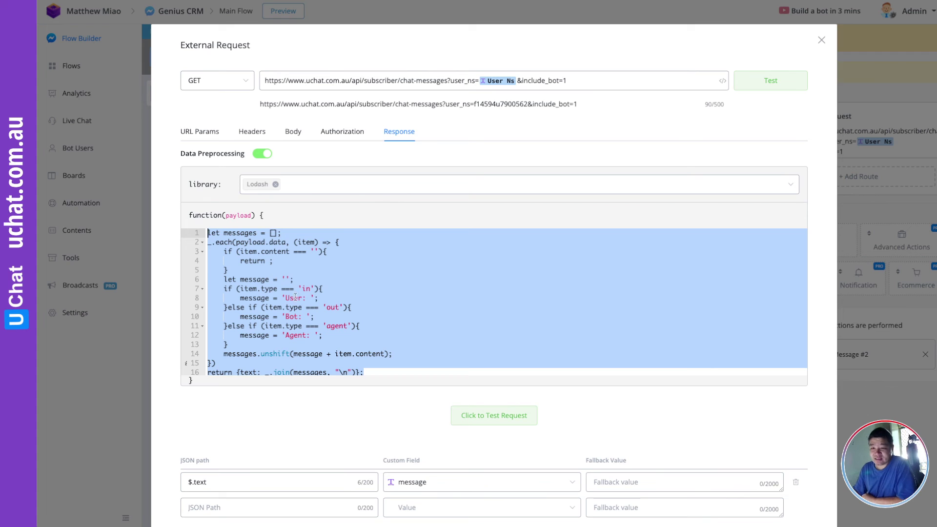
scroll(335, 290, "down", 2)
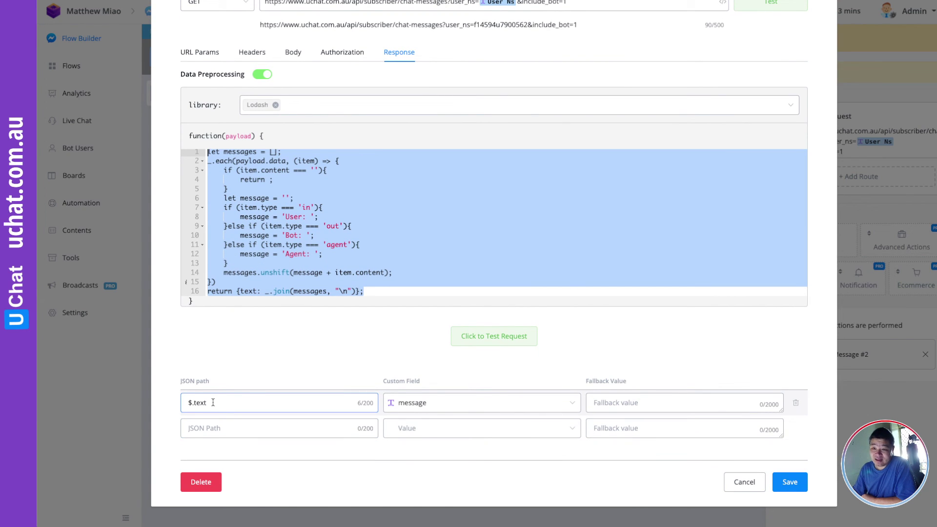
left_click_drag(211, 402, 185, 402)
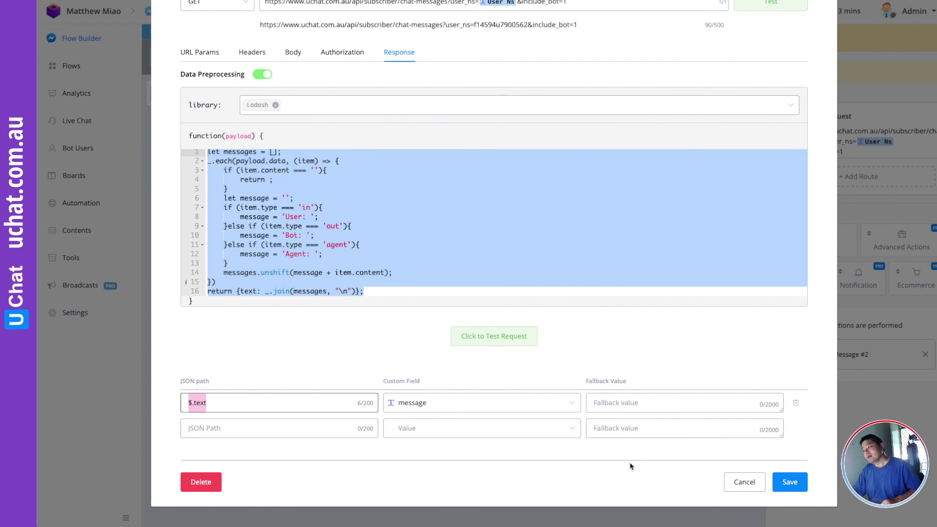
left_click(743, 483)
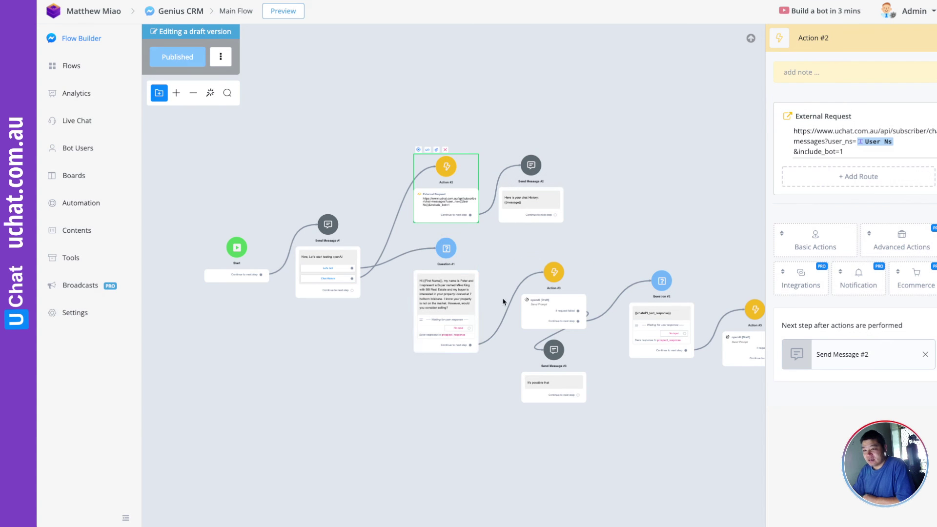
Examine the Action #2 External Request and its connected Send Message #2 chat history text up close in the flow
scroll(482, 224, "up", 5)
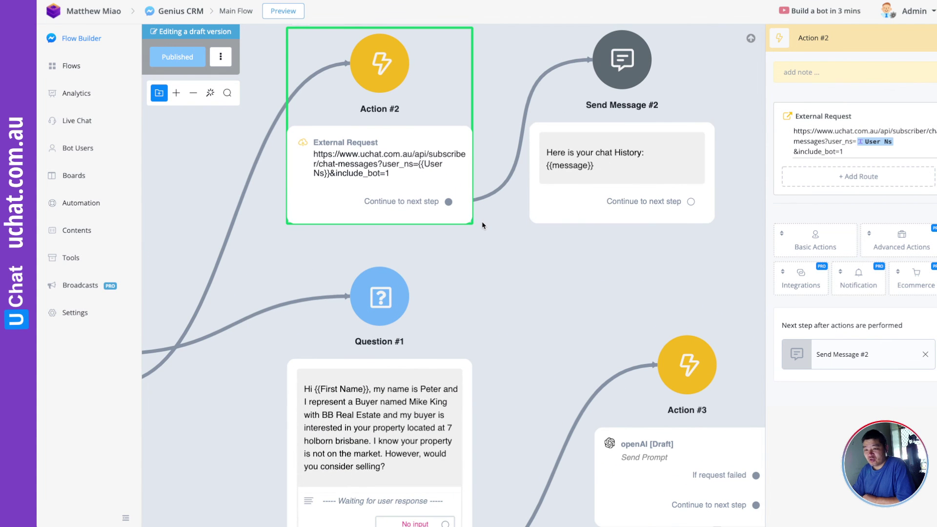
left_click_drag(484, 245, 546, 331)
scroll(519, 278, "up", 2)
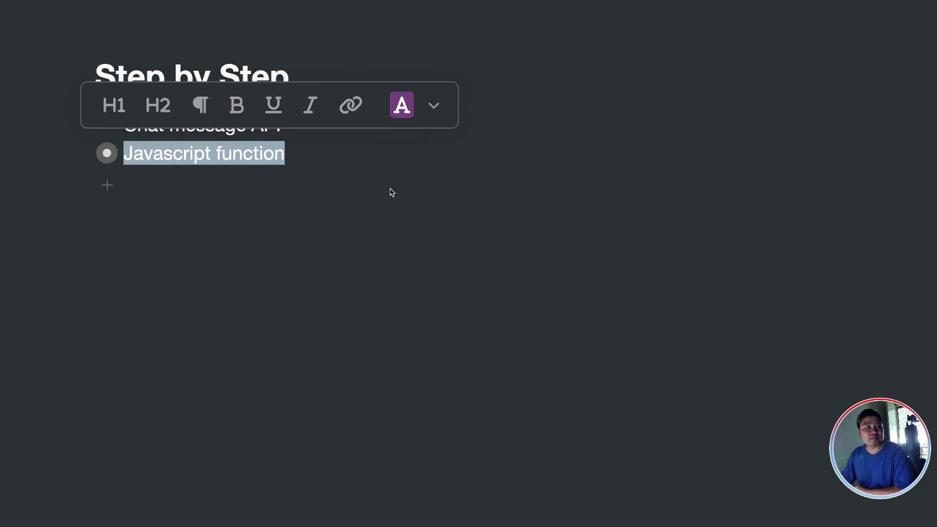
In the Step by Step outline notes, highlight the "Chat message API" item and the "Javascript function" item in turn
left_click(336, 162)
left_click_drag(283, 126, 115, 125)
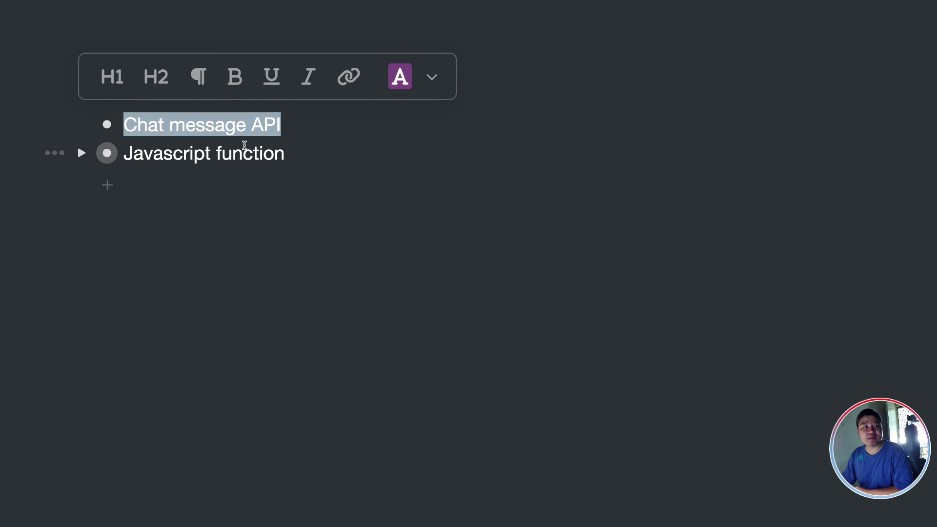
left_click(284, 155)
left_click_drag(285, 155, 122, 155)
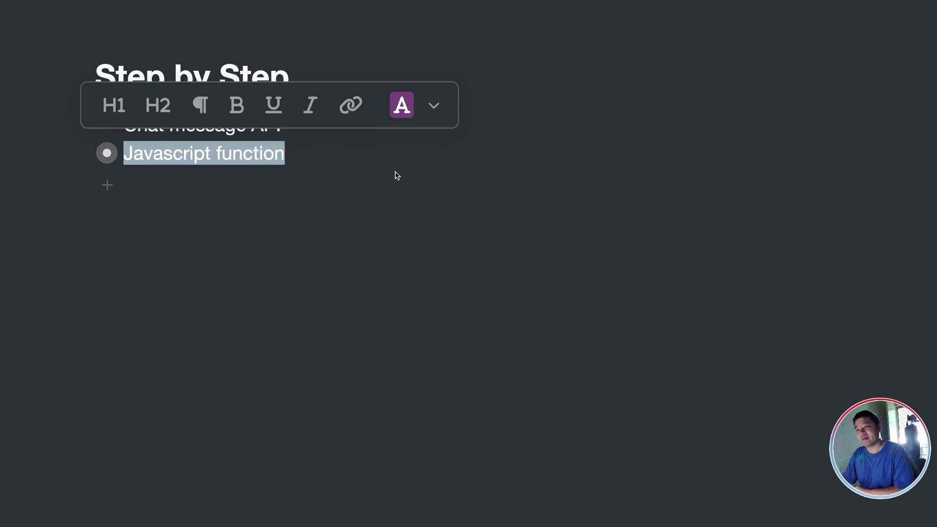